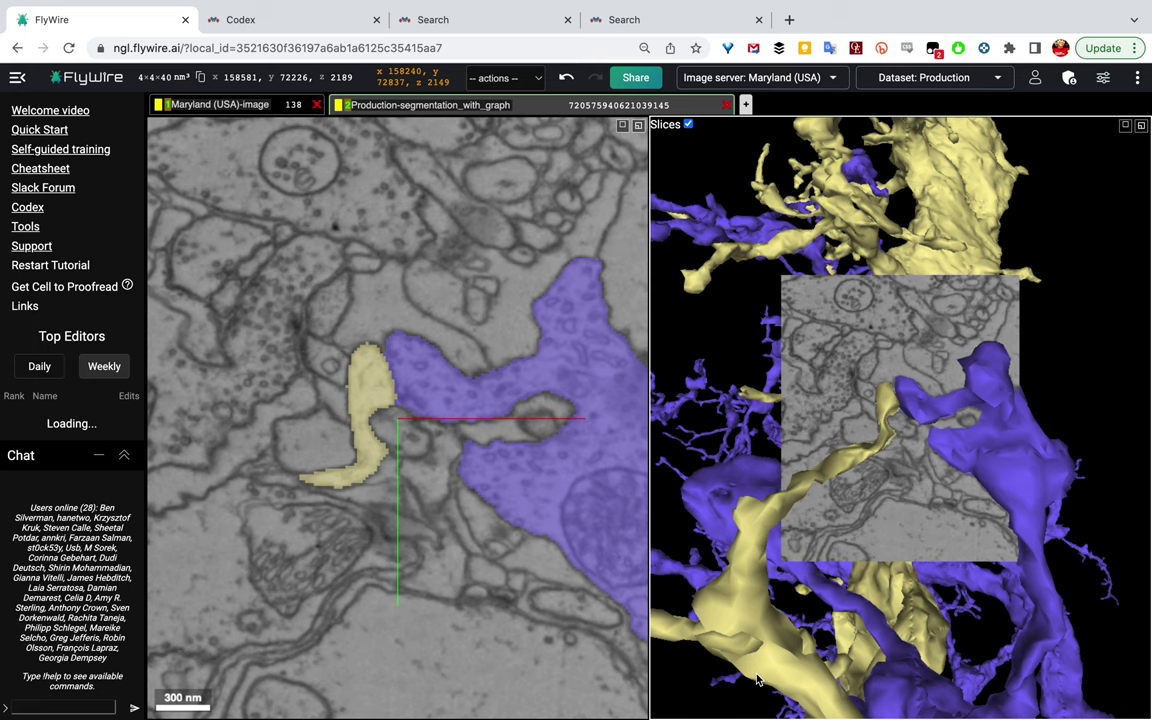
# Enlarge the 3D view to fill the workspace and show both neurons at full extent
pyautogui.scroll(-5, 1015, 510)
pyautogui.scroll(-5, 1010, 491)
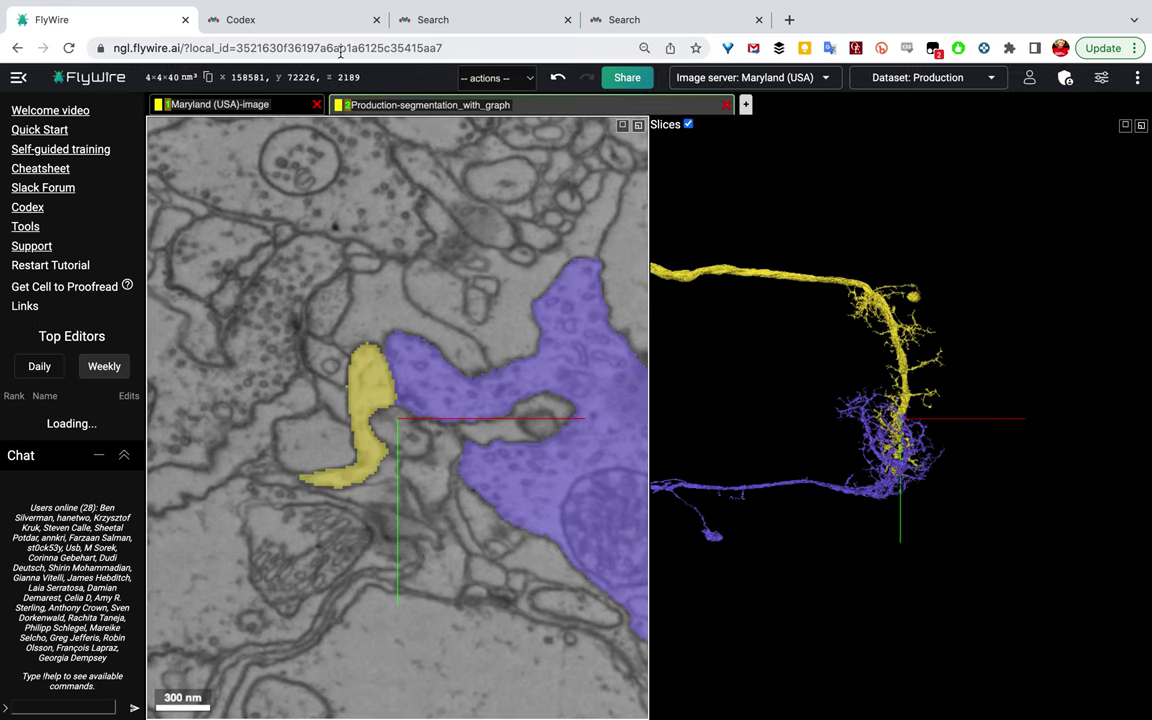
pyautogui.click(314, 29)
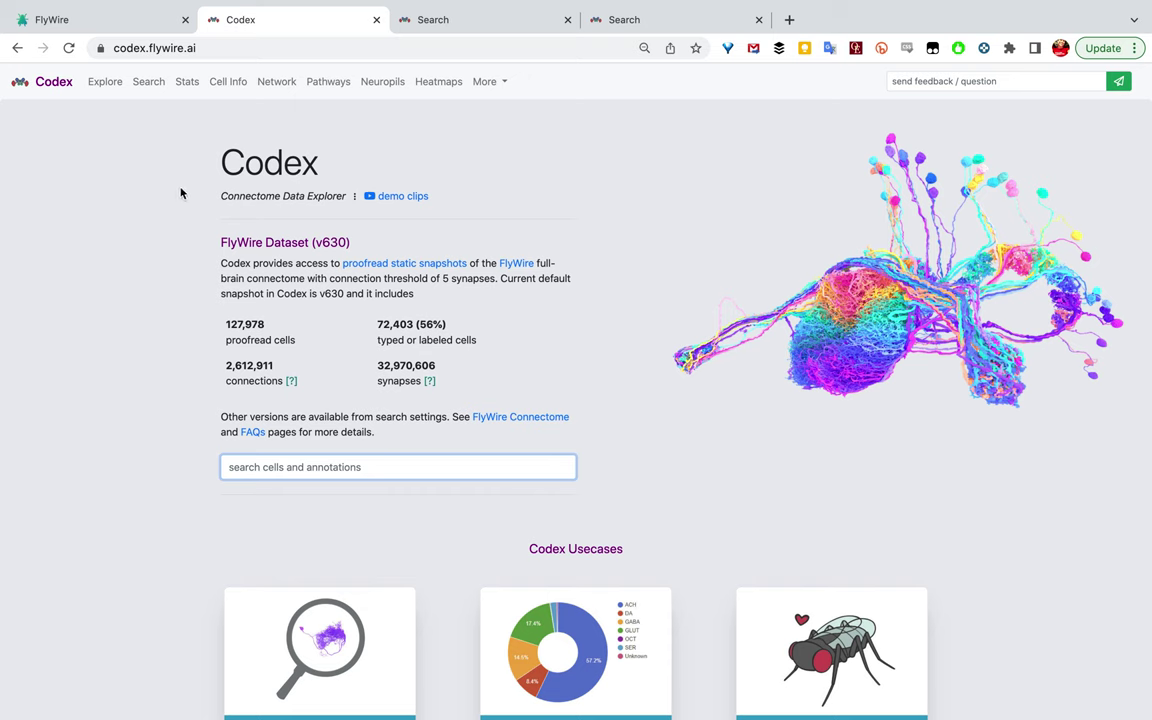
pyautogui.click(55, 18)
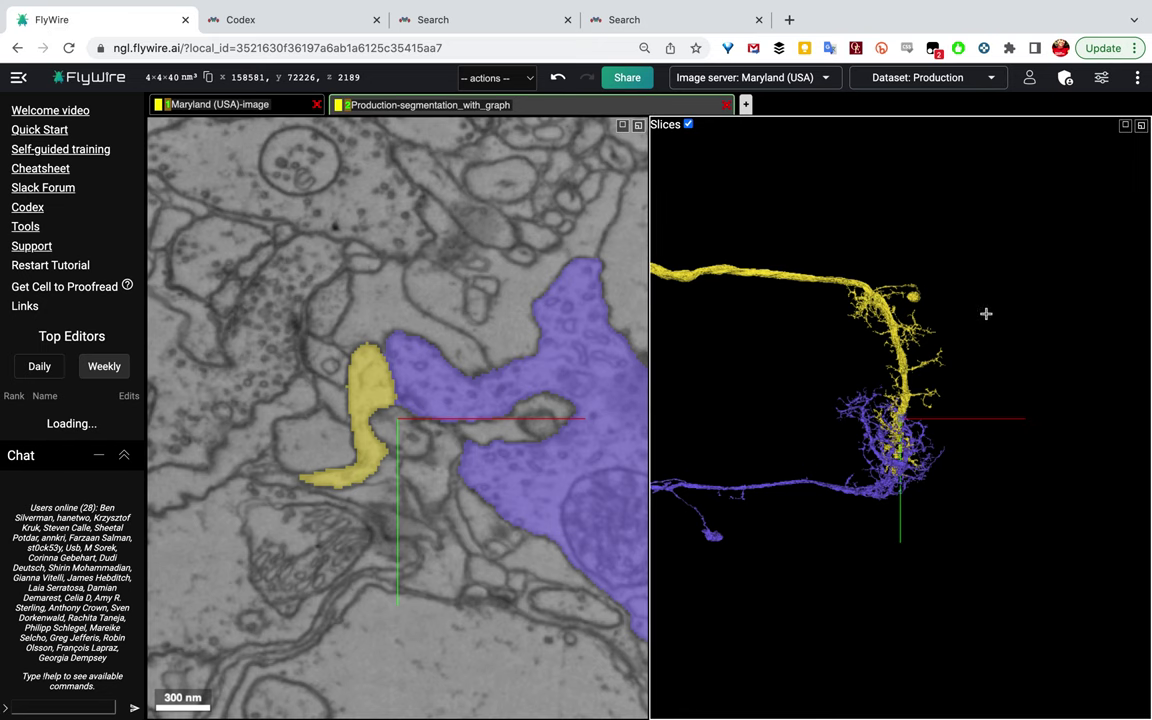
pyautogui.press('space')
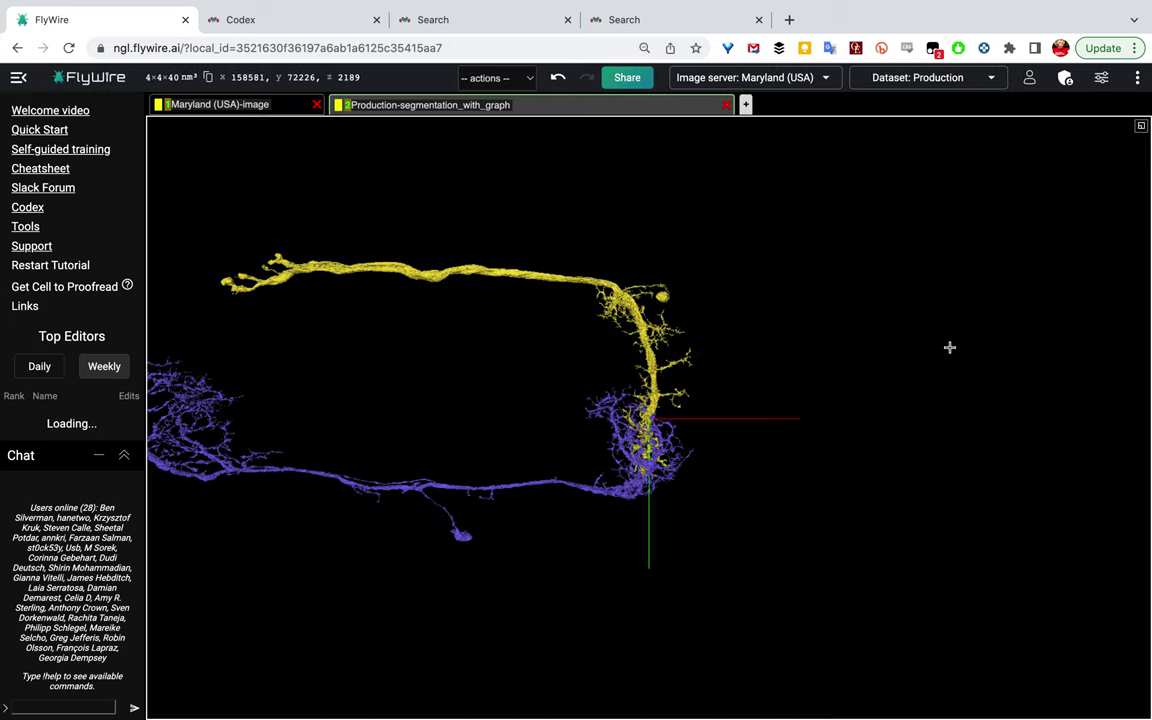
pyautogui.moveTo(739, 517); pyautogui.dragTo(687, 468)
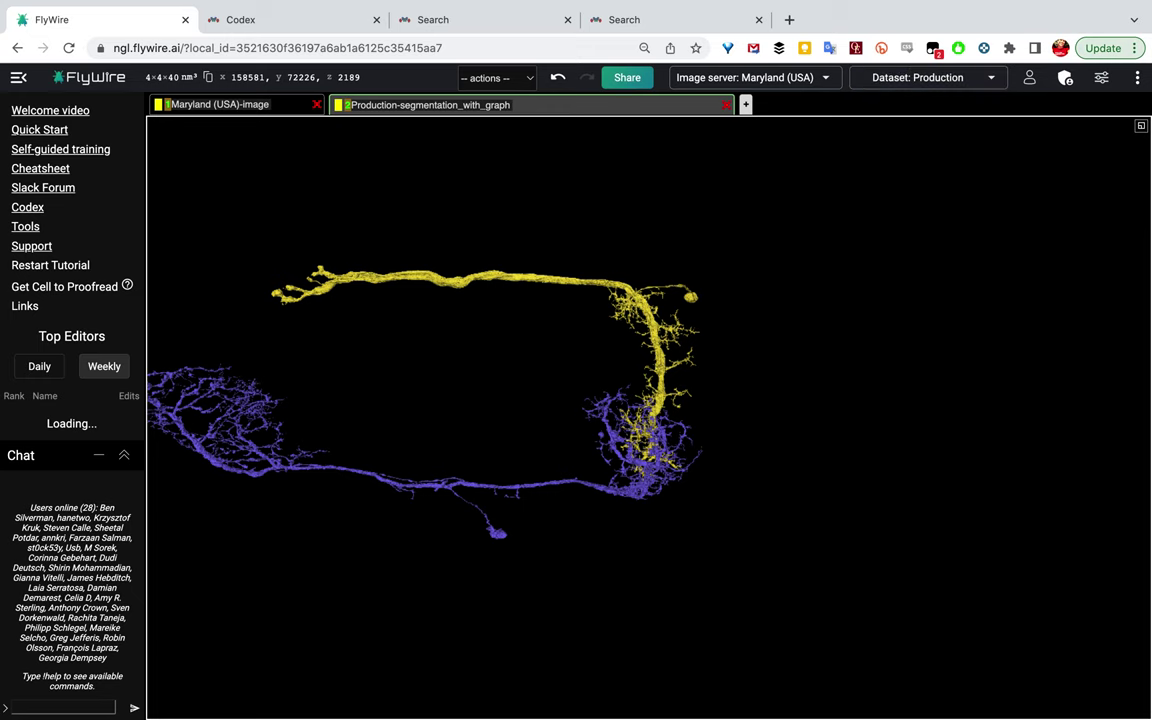
# Show the brain mesh with the layer controls open, and clear both neurons from the segment selection
pyautogui.click(965, 78)
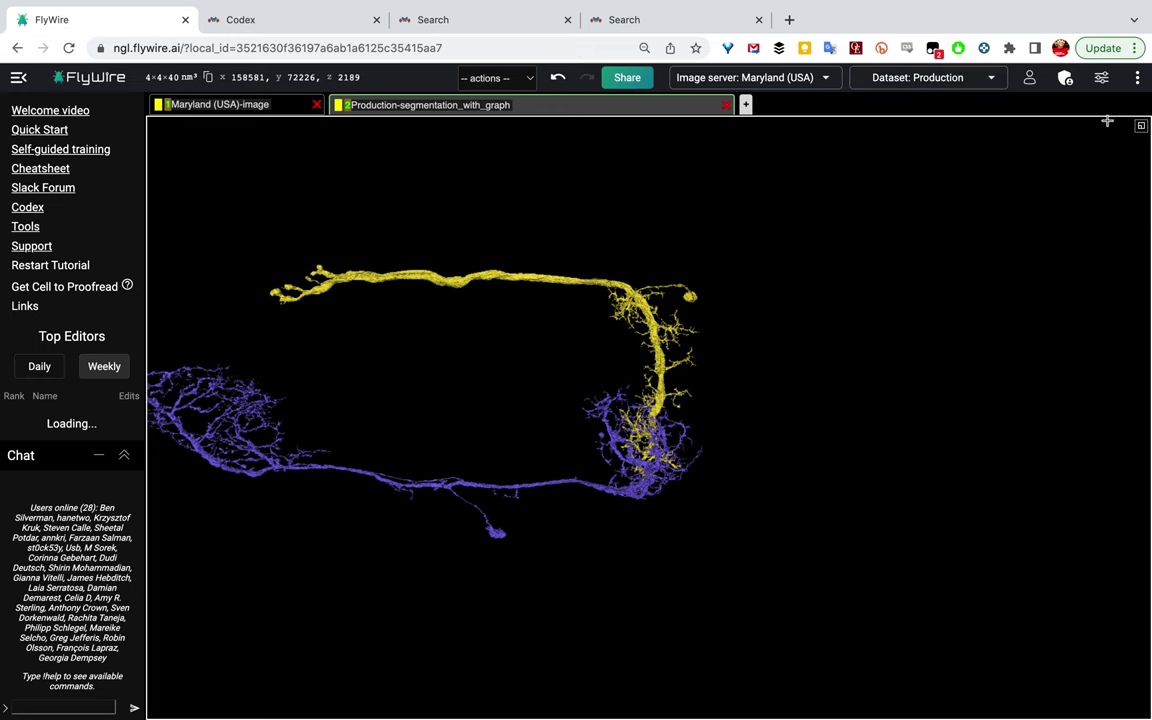
pyautogui.click(1101, 77)
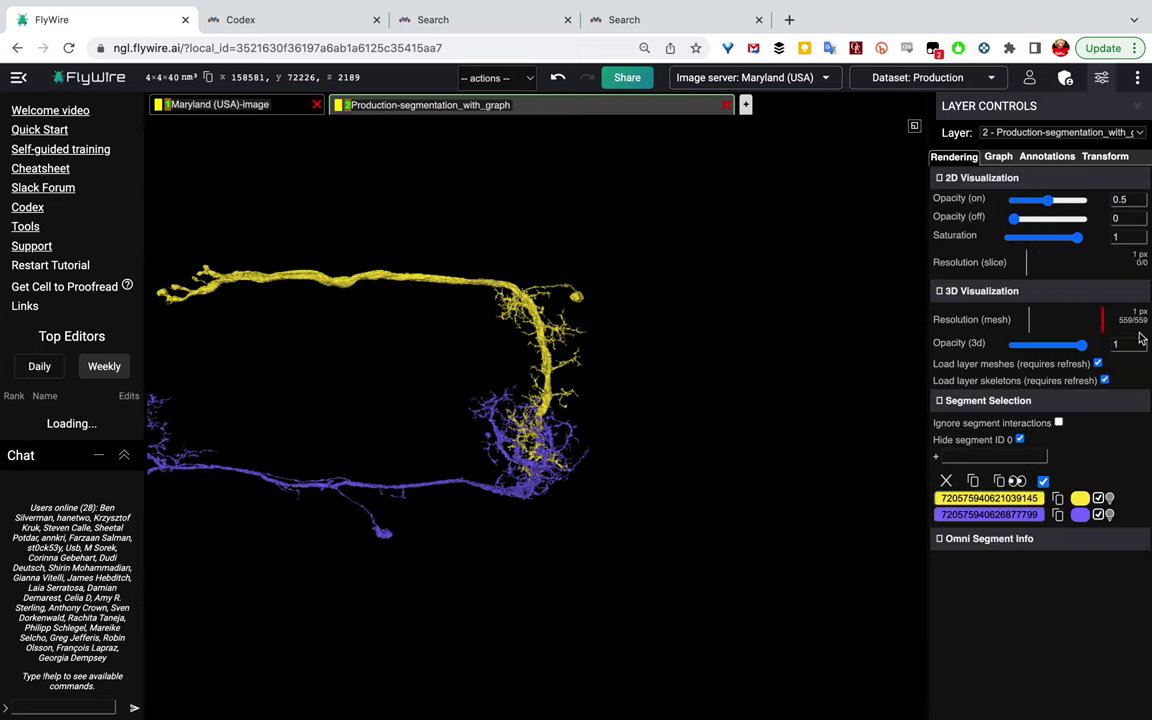
pyautogui.click(1137, 78)
pyautogui.click(1073, 367)
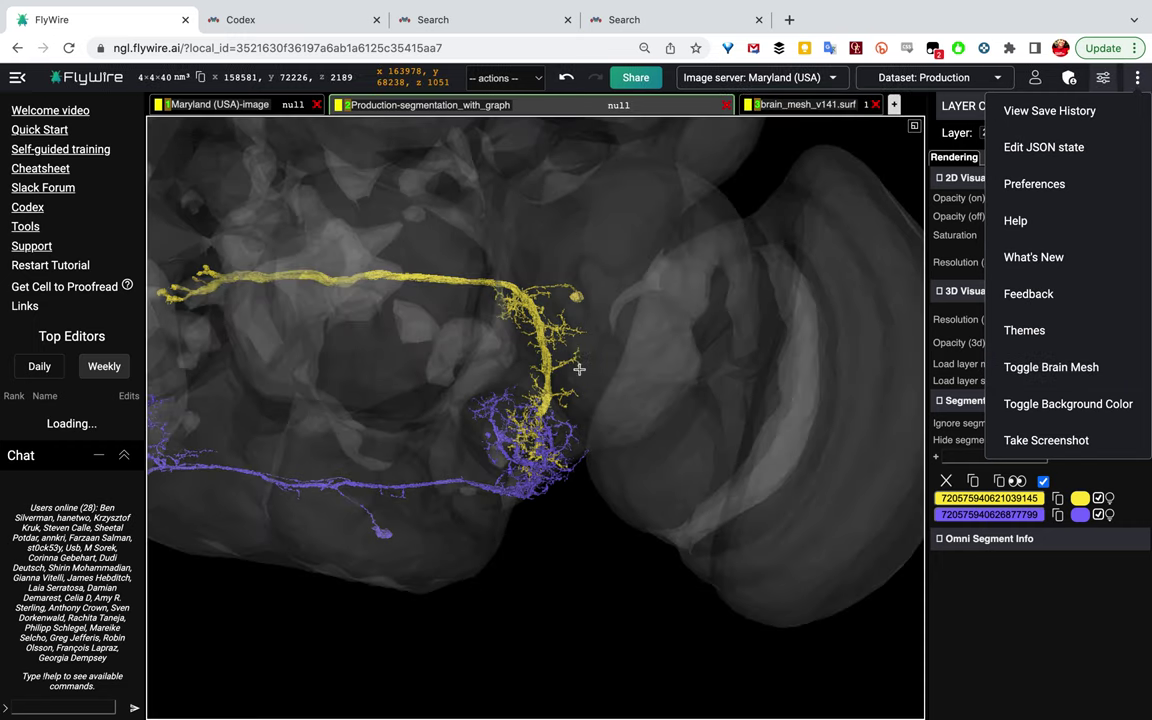
pyautogui.scroll(-5, 578, 369)
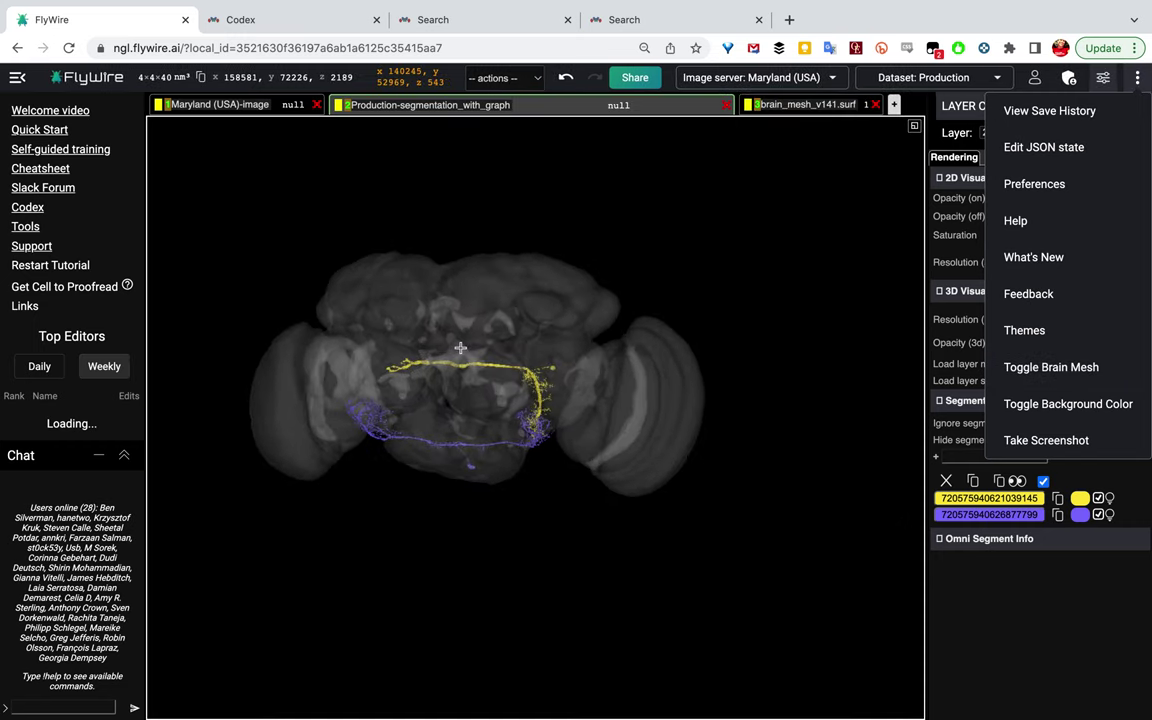
pyautogui.moveTo(463, 347); pyautogui.dragTo(517, 336)
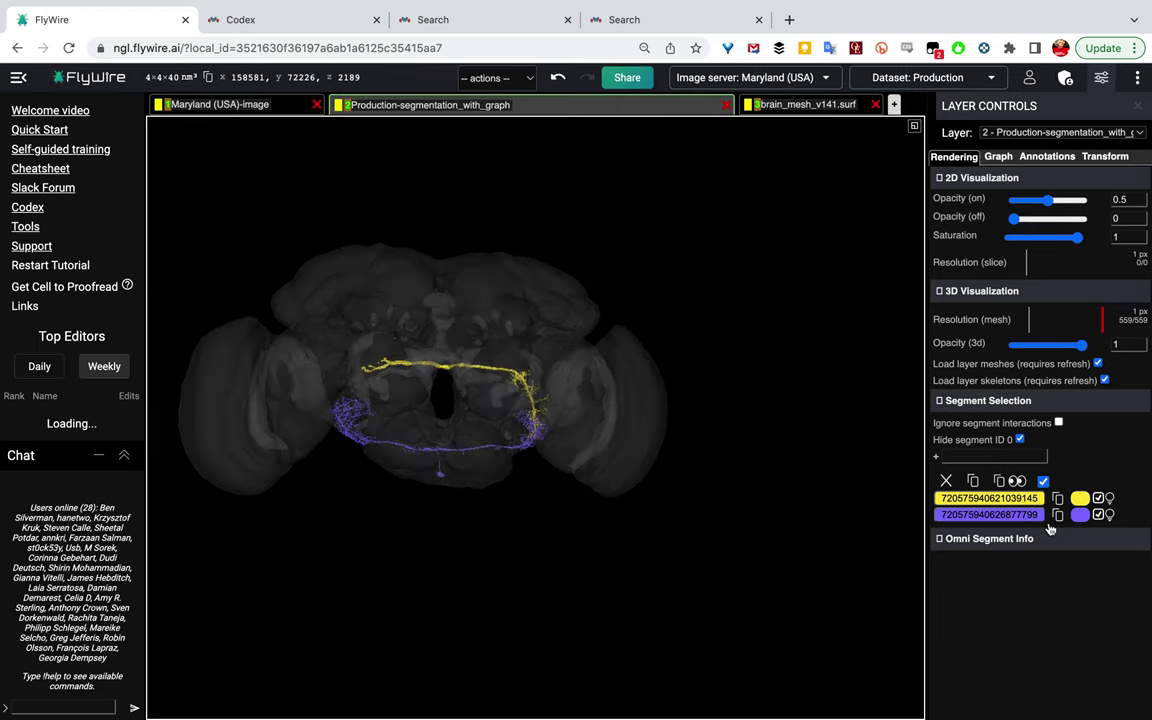
pyautogui.click(947, 481)
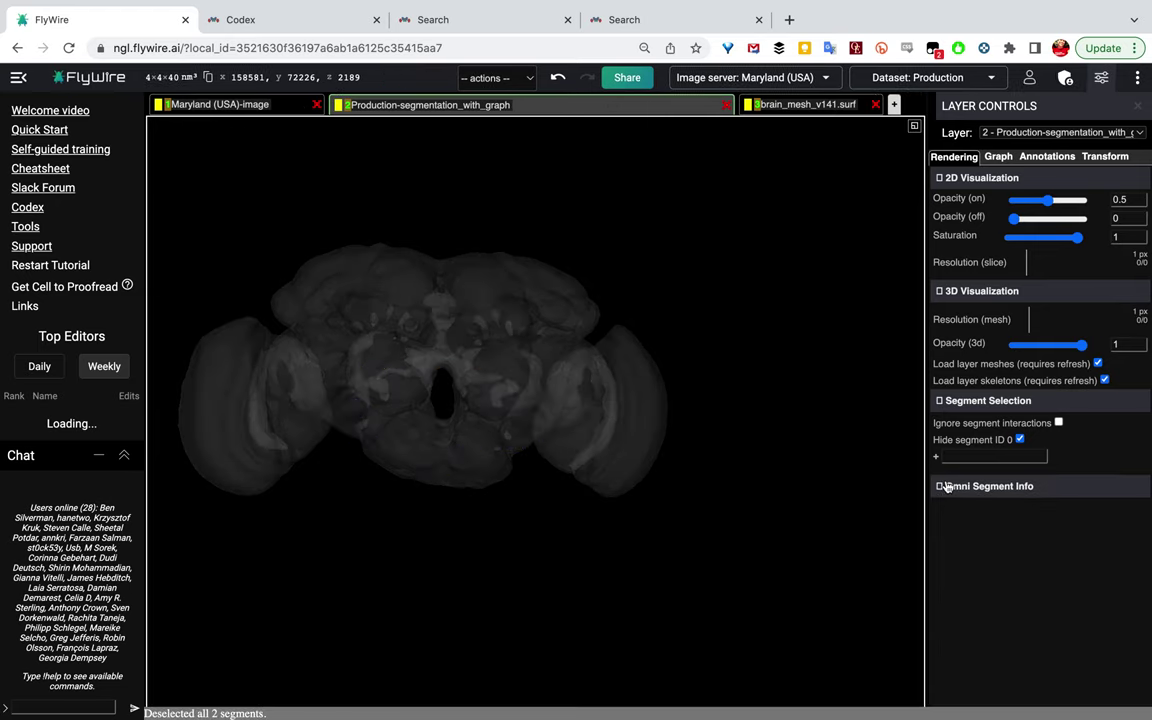
# Switch to Codex, search for "alpn" and copy the root ID of the first result, AL.LH.211
pyautogui.click(257, 24)
pyautogui.write('alpn')
pyautogui.press('Return')
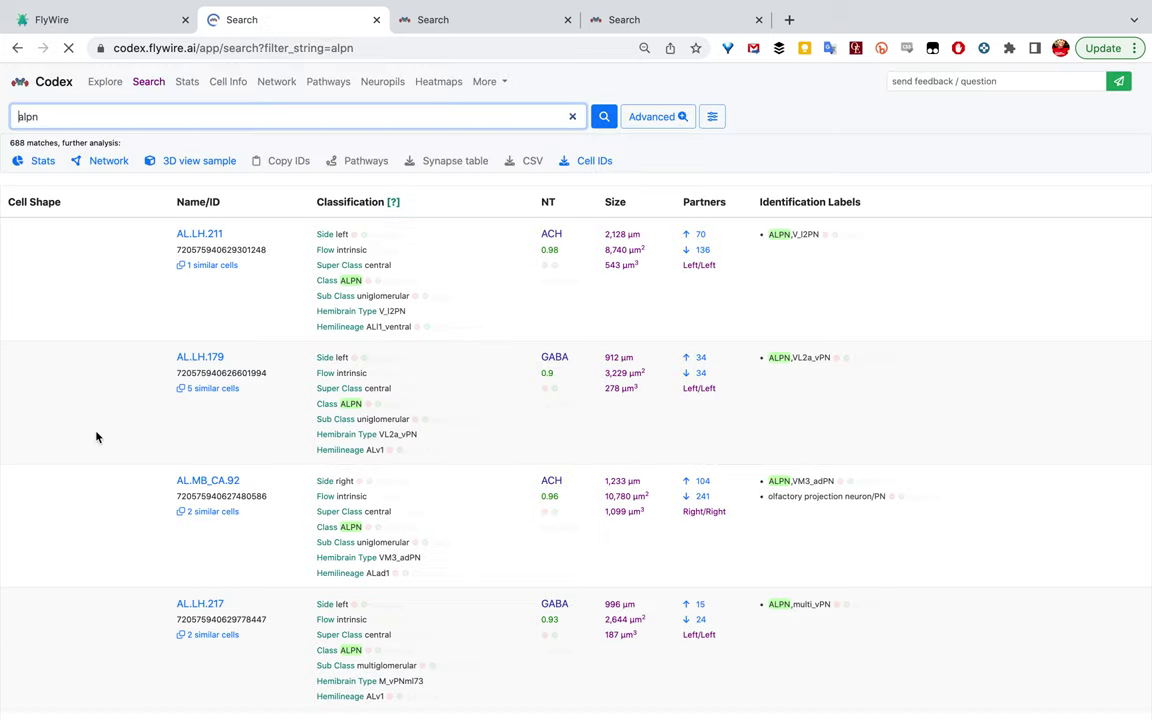
pyautogui.doubleClick(219, 248)
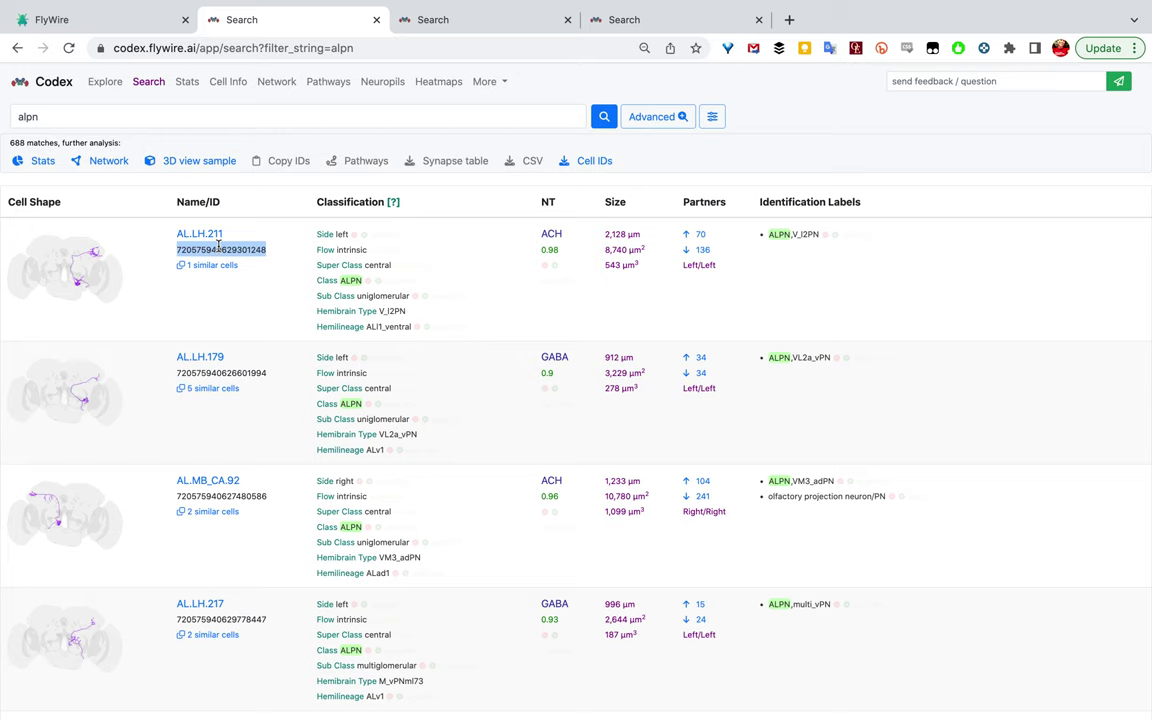
pyautogui.click(90, 20)
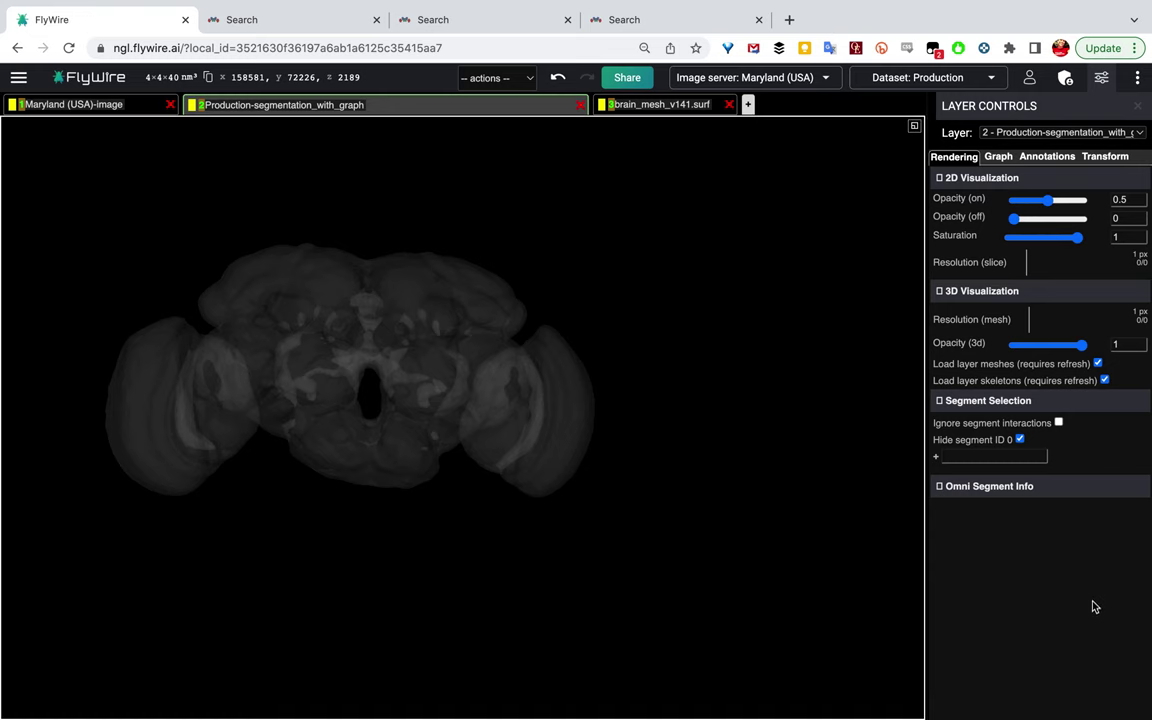
pyautogui.click(970, 457)
pyautogui.press('Return')
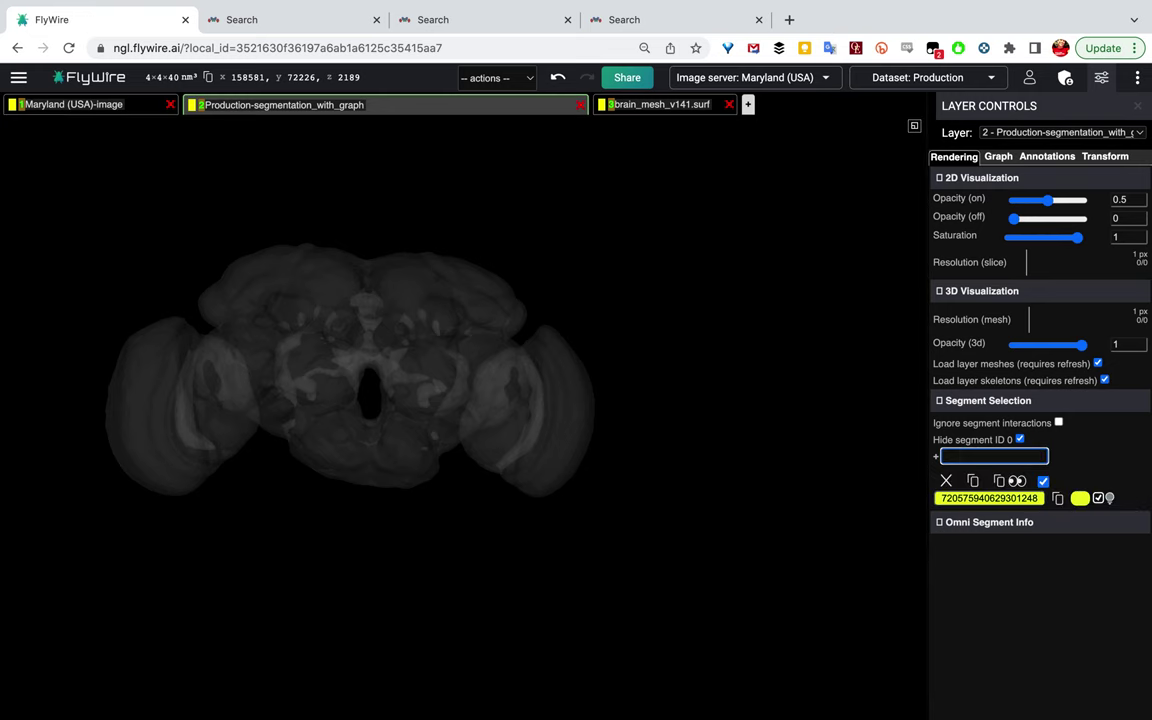
pyautogui.click(885, 445)
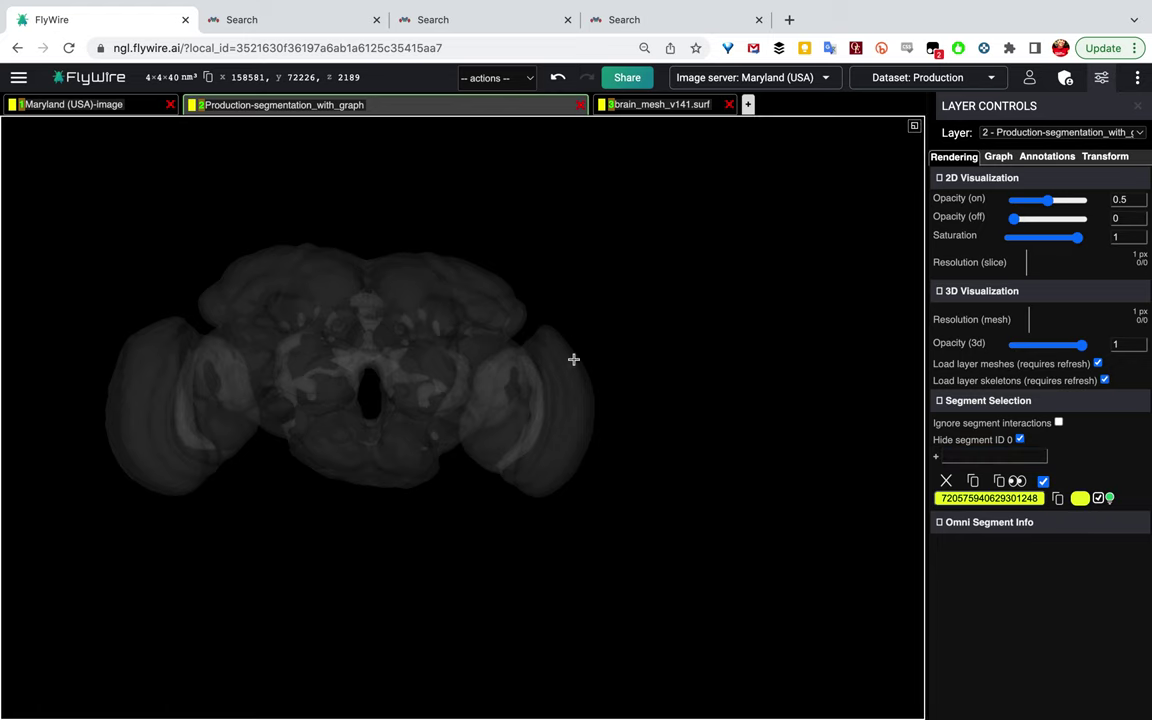
pyautogui.moveTo(575, 366)
pyautogui.mouseDown()
pyautogui.moveTo(378, 363)
pyautogui.moveTo(571, 388)
pyautogui.moveTo(568, 368)
pyautogui.mouseUp()
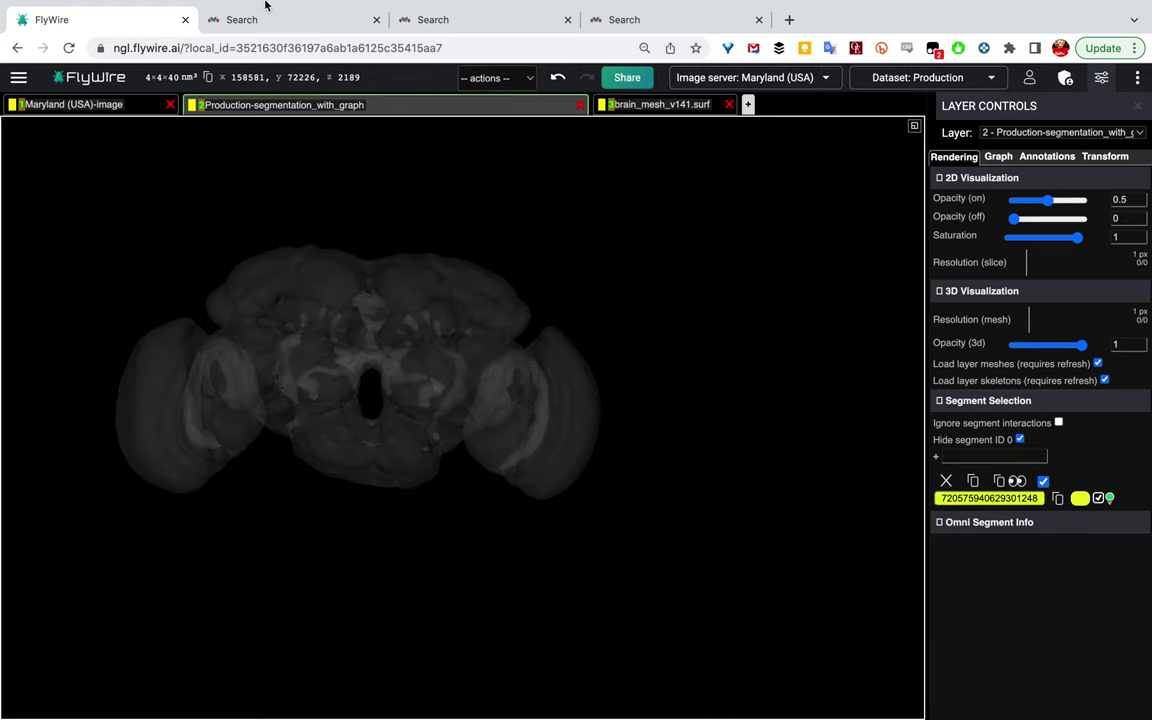
# Open the Codex cell info of AL.LH.211 and open its input and output partner lists in separate browser tabs
pyautogui.click(250, 22)
pyautogui.click(205, 236)
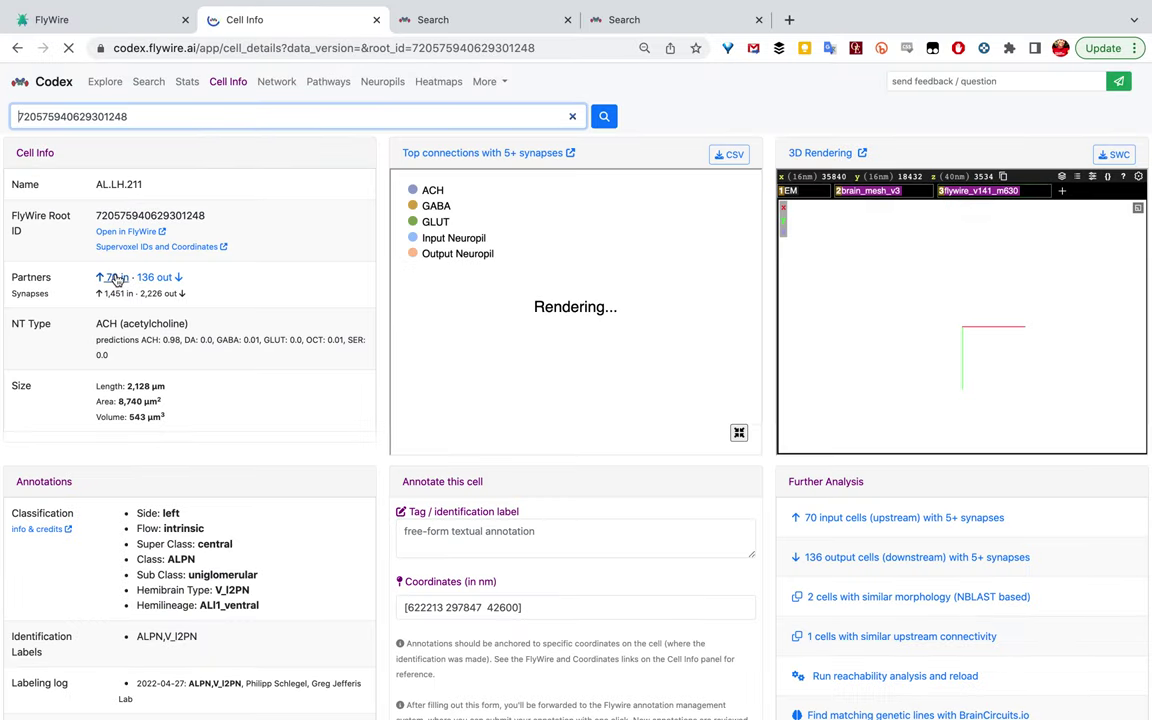
pyautogui.rightClick(117, 277)
pyautogui.press('Escape')
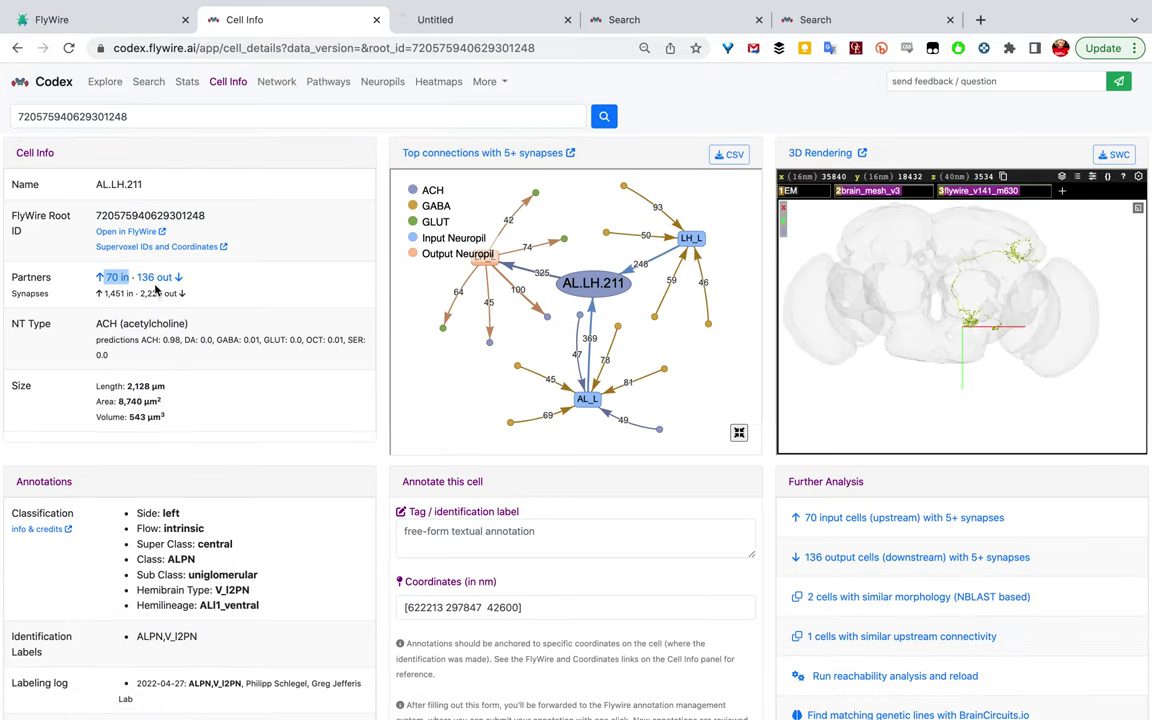
pyautogui.rightClick(155, 277)
pyautogui.click(220, 285)
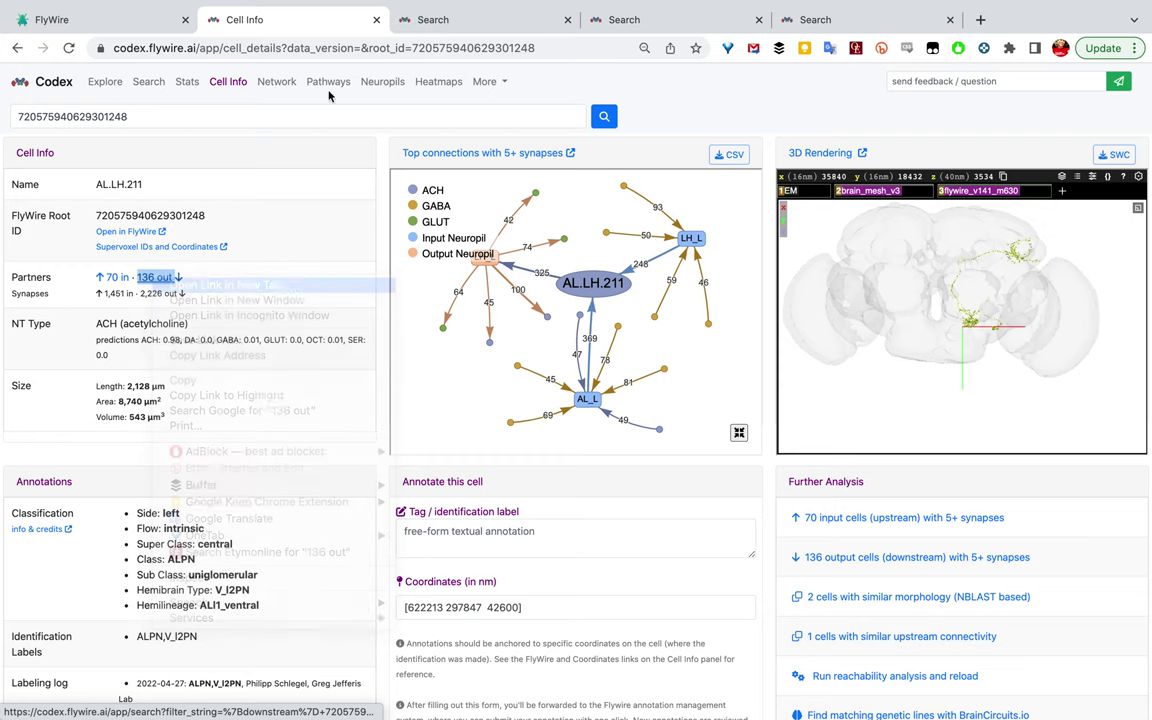
pyautogui.click(430, 19)
pyautogui.click(240, 162)
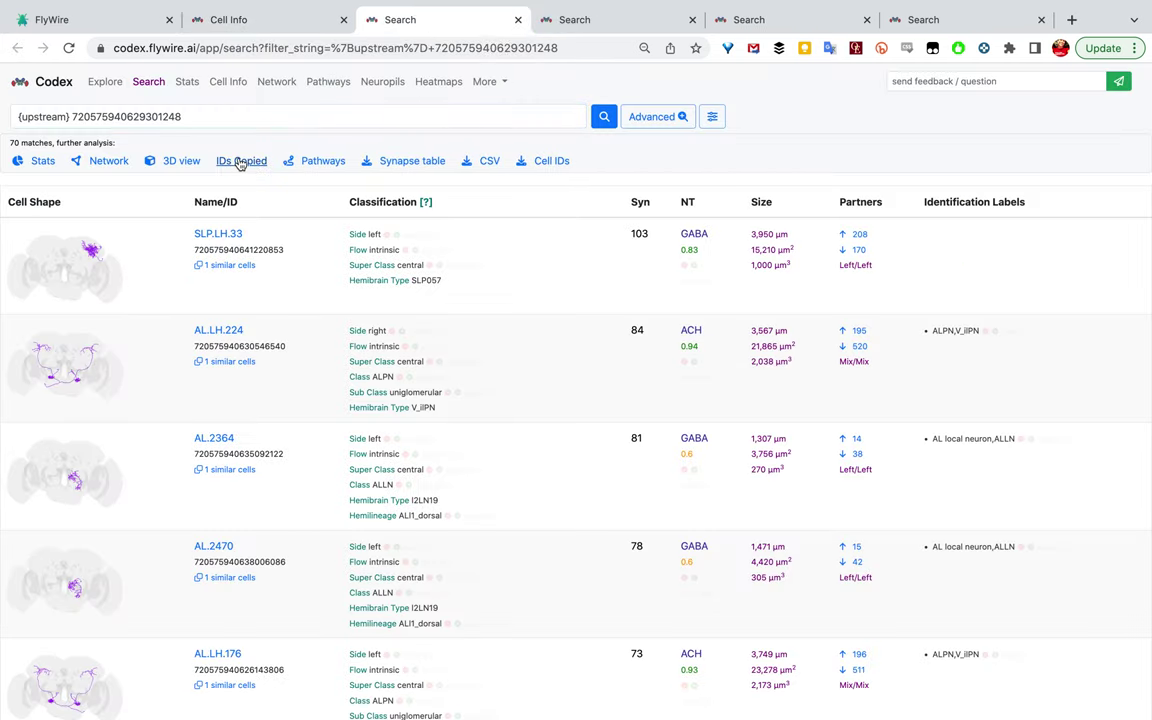
pyautogui.click(97, 20)
pyautogui.moveTo(494, 473); pyautogui.dragTo(581, 514)
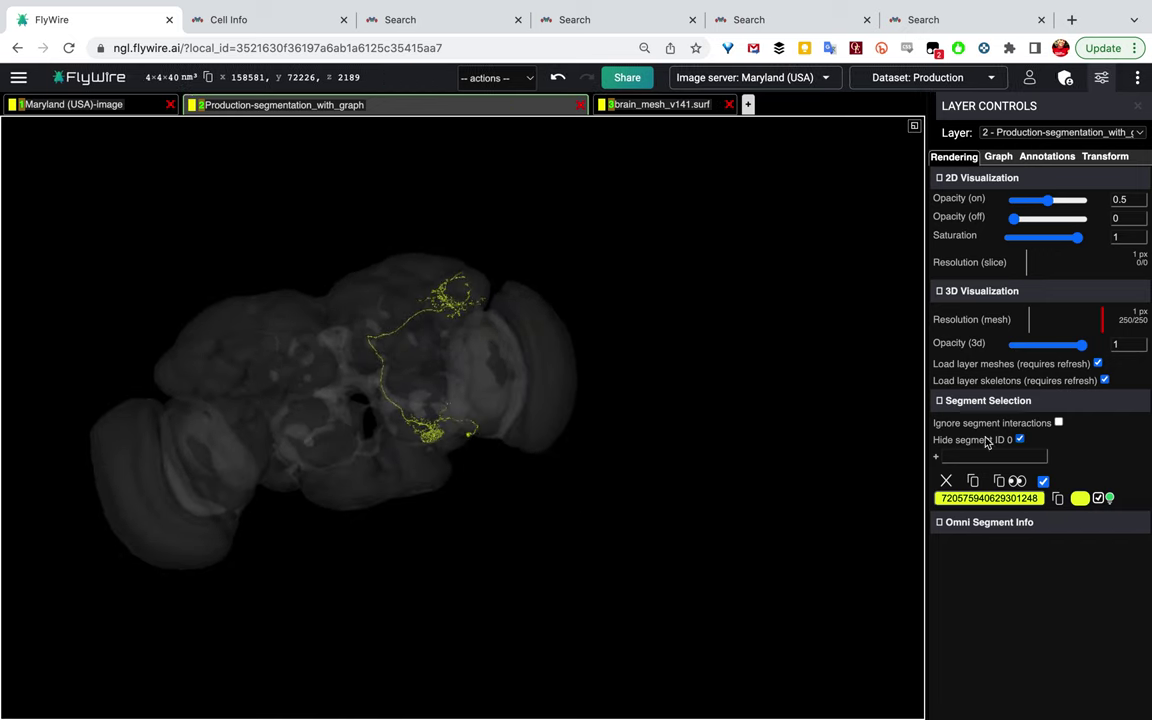
pyautogui.click(1098, 498)
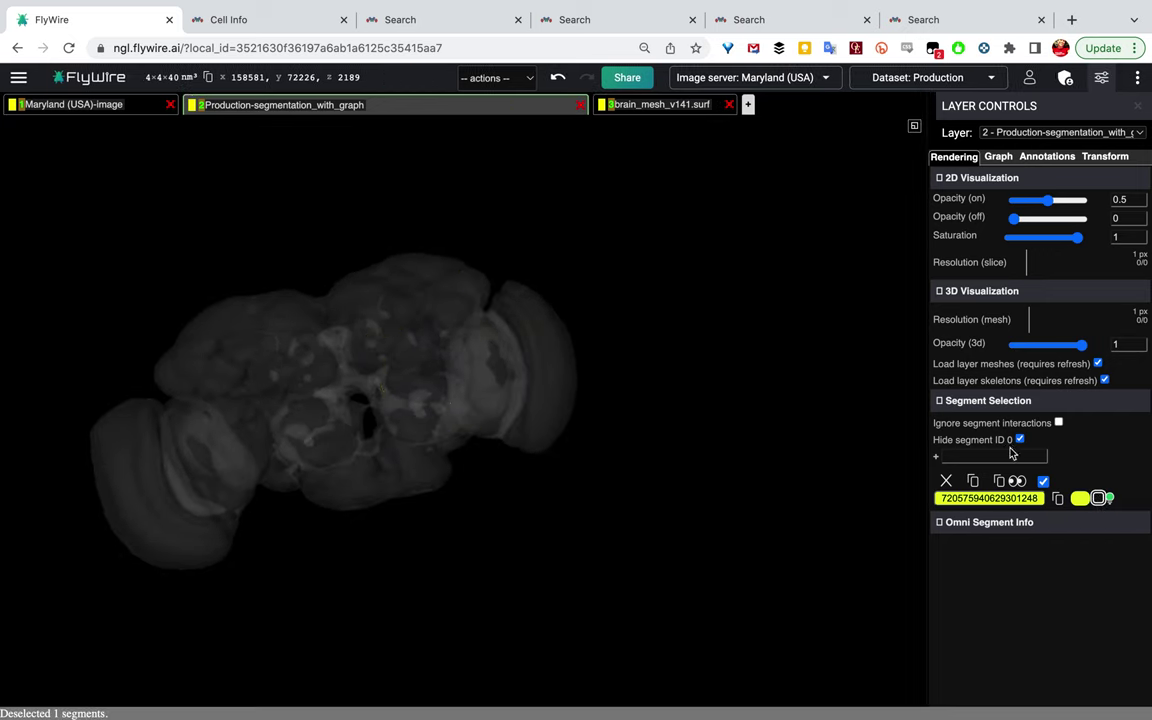
pyautogui.click(1008, 456)
pyautogui.hotkey('ctrl', 'v')
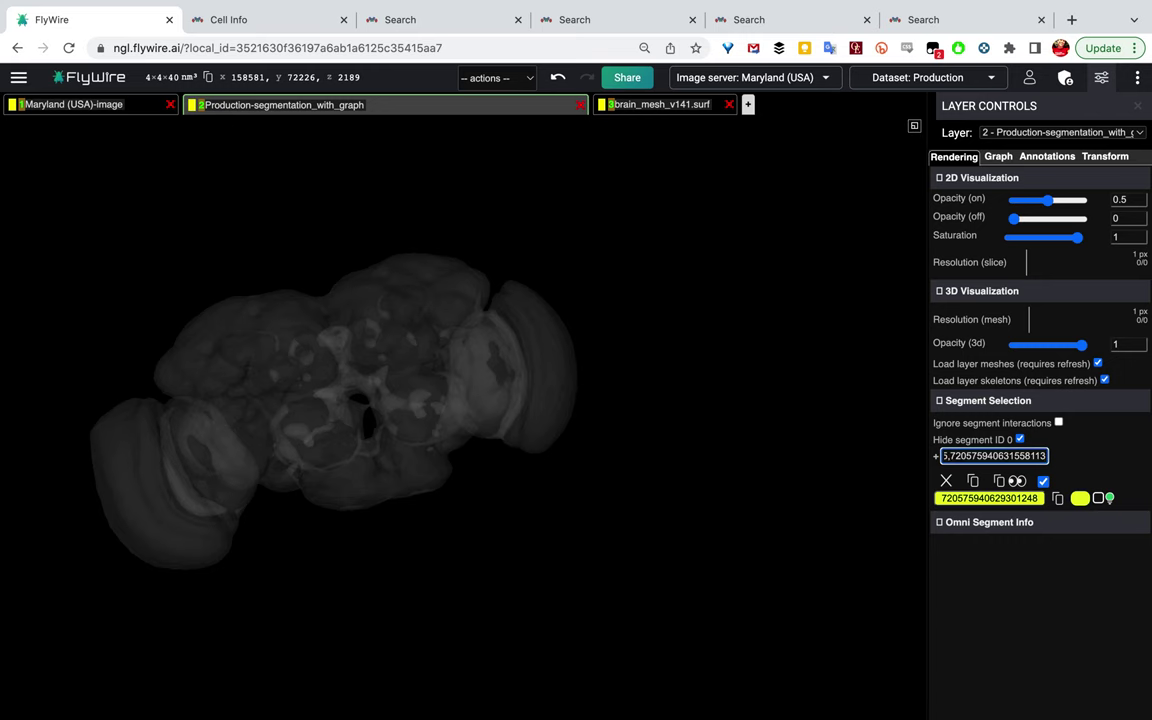
pyautogui.press('Return')
# Examine the upstream partner neurons inside the brain mesh from several angles
pyautogui.moveTo(645, 391); pyautogui.dragTo(646, 493)
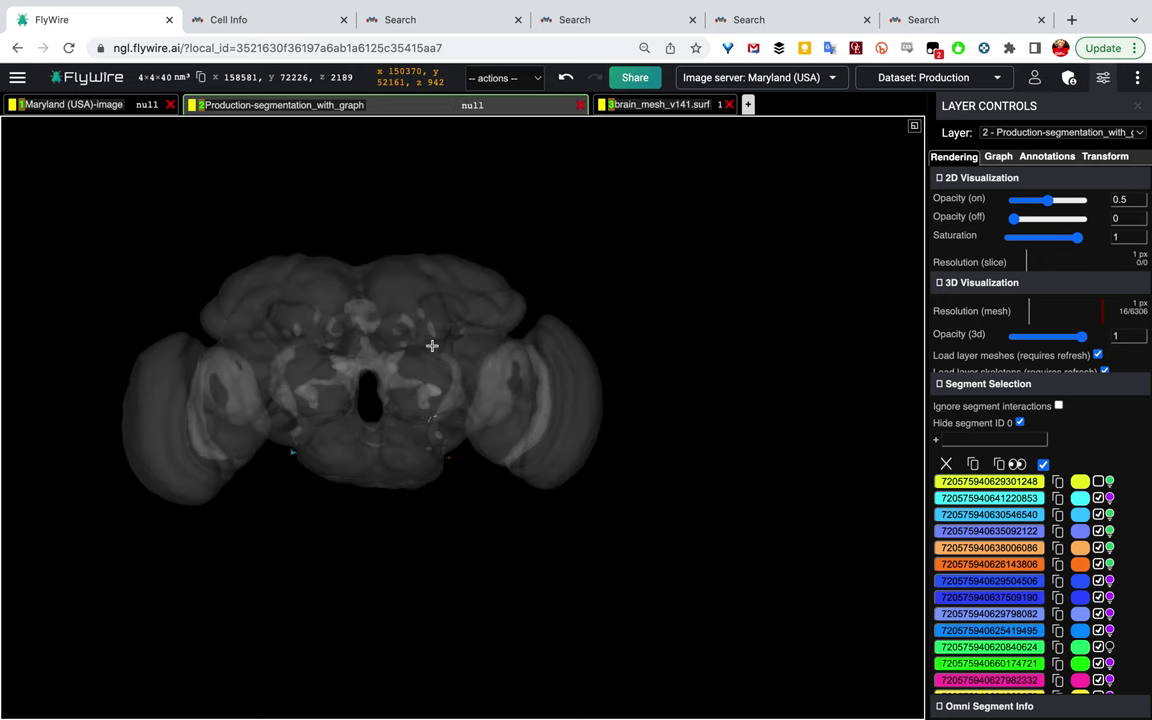
pyautogui.scroll(3, 432, 346)
pyautogui.scroll(-2, 291, 305)
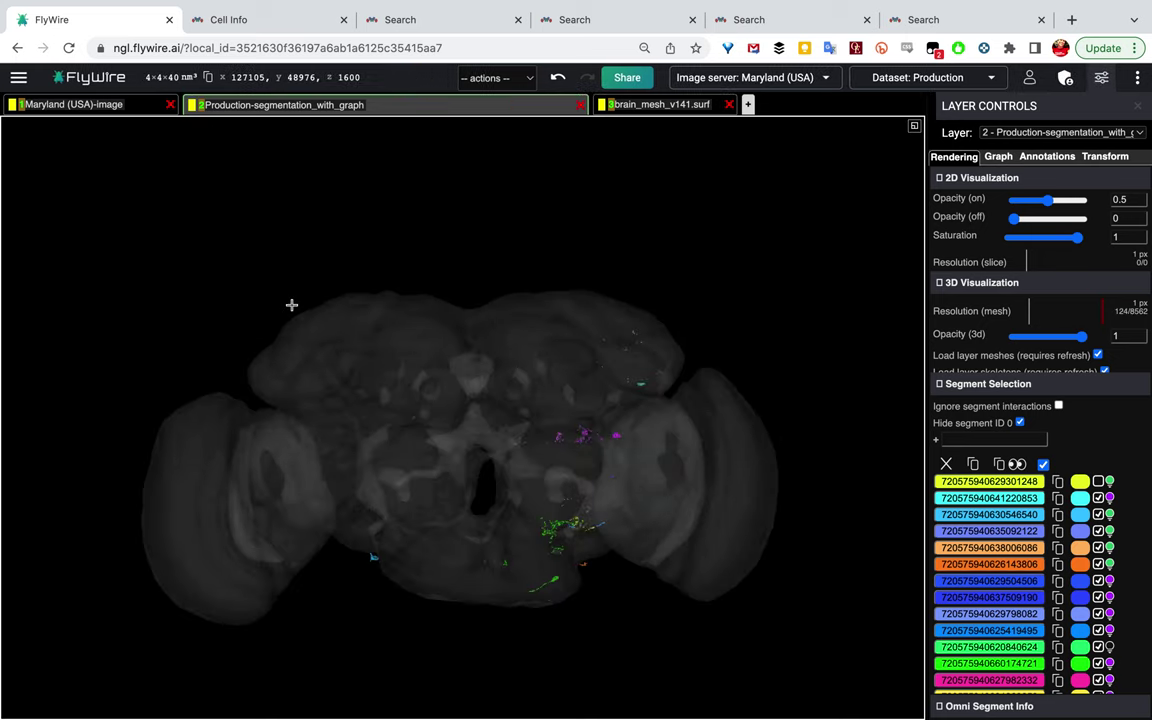
pyautogui.moveTo(543, 447)
pyautogui.mouseDown()
pyautogui.moveTo(514, 458)
pyautogui.moveTo(569, 456)
pyautogui.moveTo(548, 475)
pyautogui.moveTo(523, 437)
pyautogui.mouseUp()
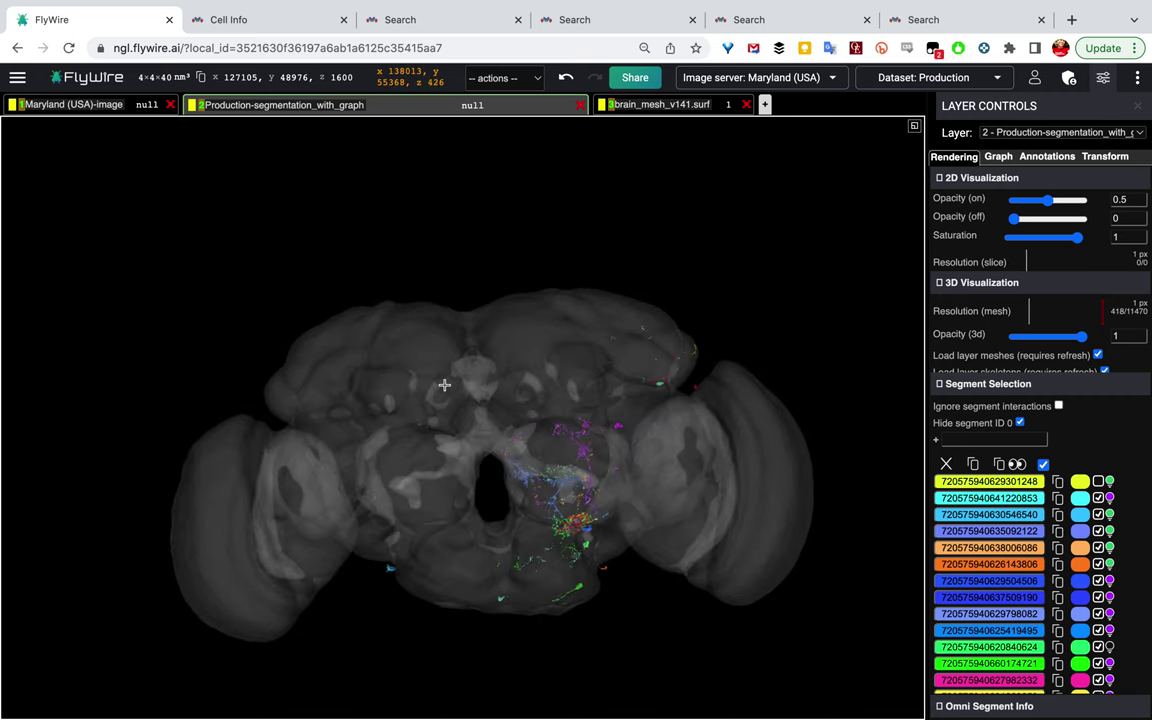
pyautogui.rightClick(514, 576)
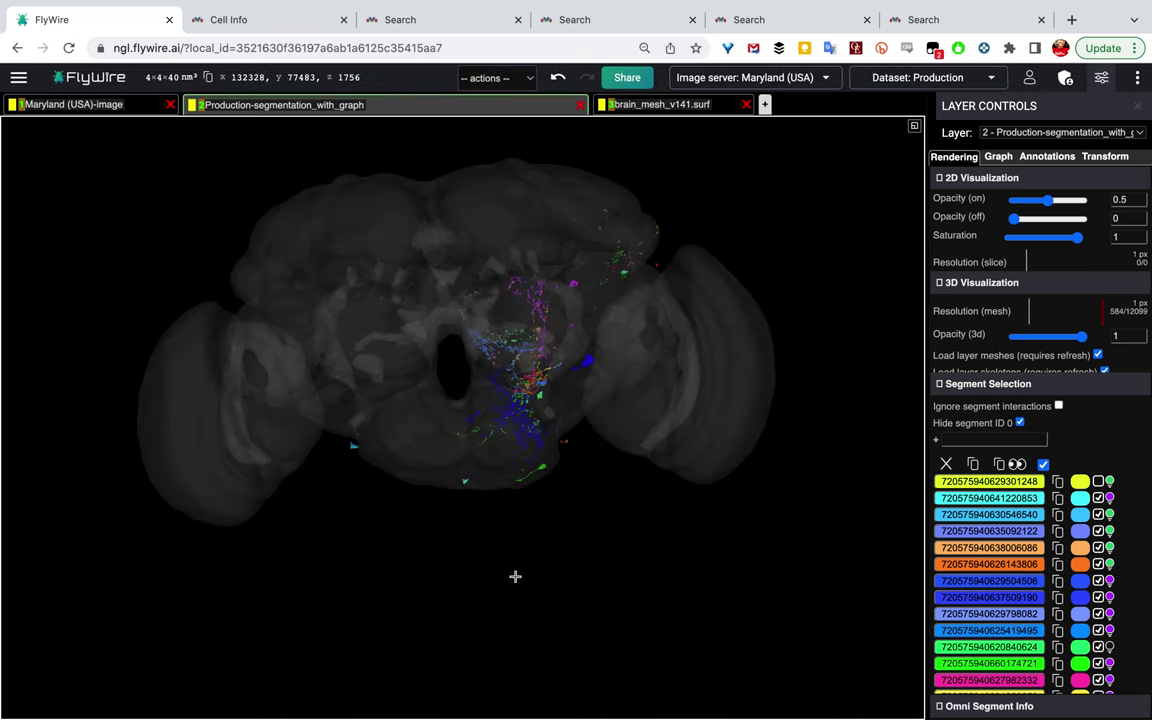
pyautogui.moveTo(525, 415); pyautogui.dragTo(487, 441)
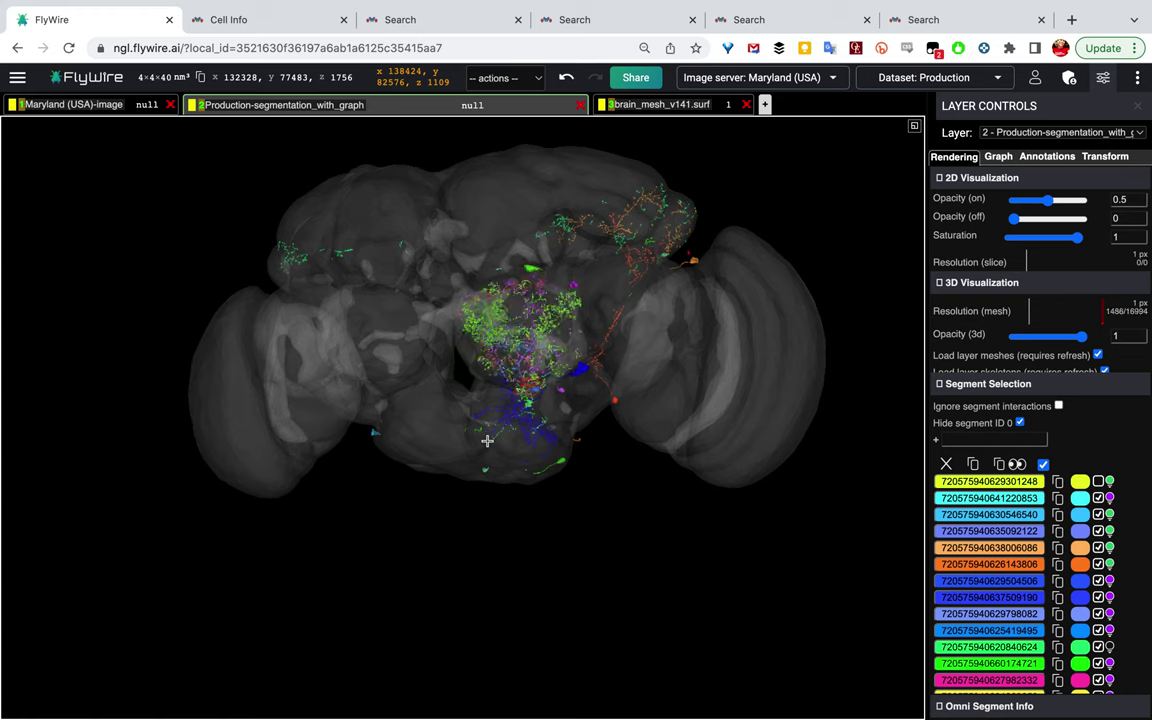
pyautogui.moveTo(566, 293); pyautogui.dragTo(740, 396)
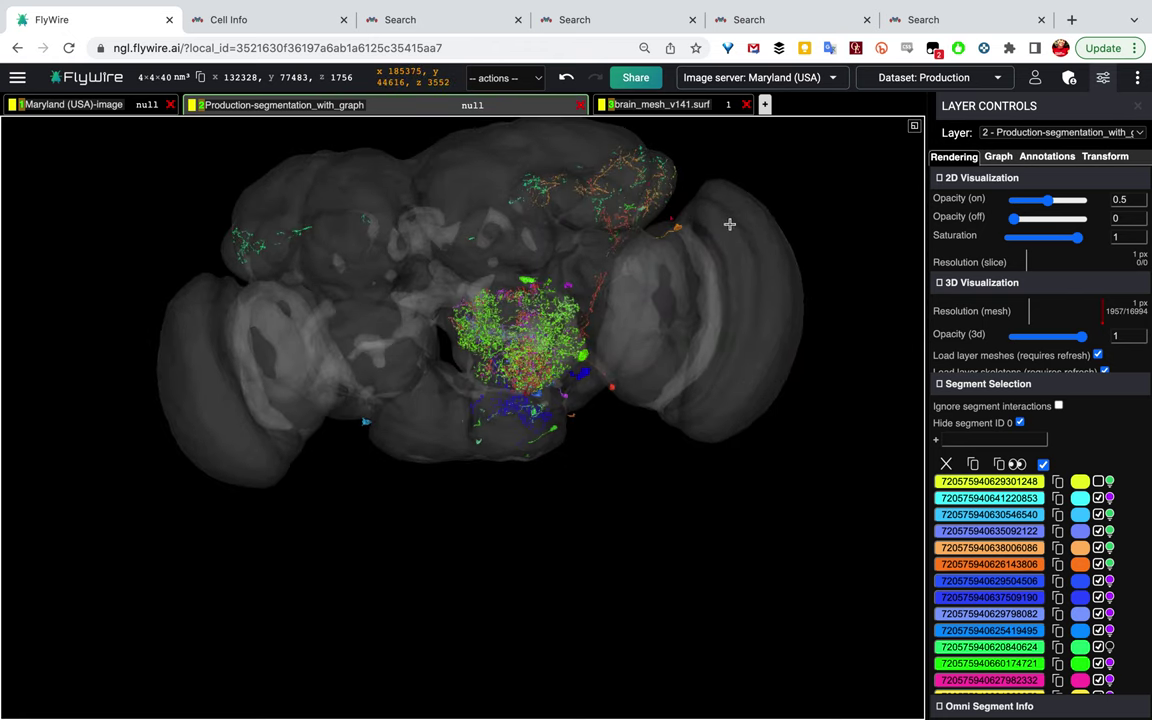
# Change the color of all visible segments to cyan #42F8FF
pyautogui.click(504, 80)
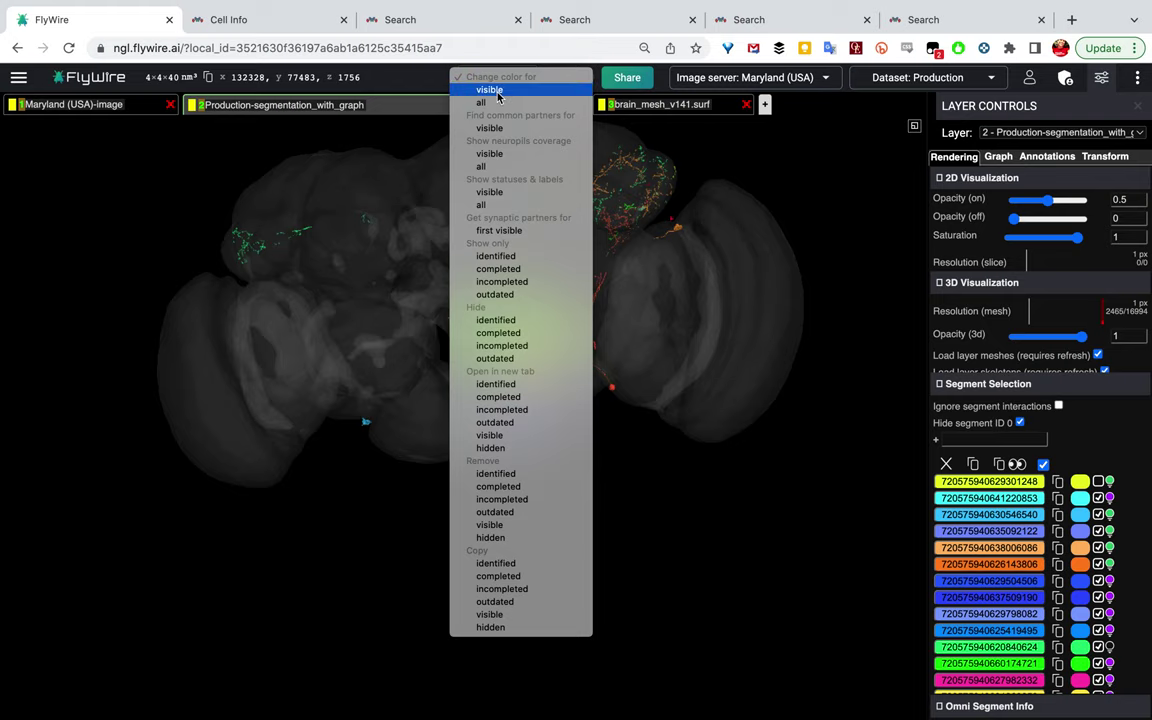
pyautogui.click(489, 89)
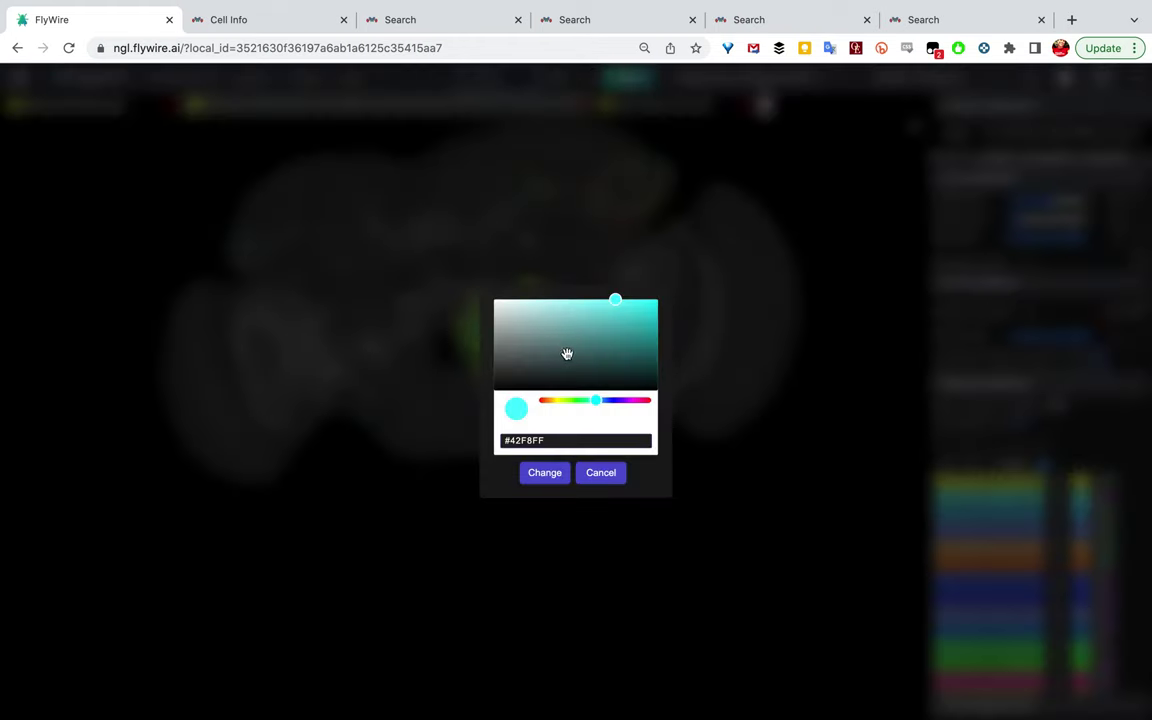
pyautogui.click(544, 473)
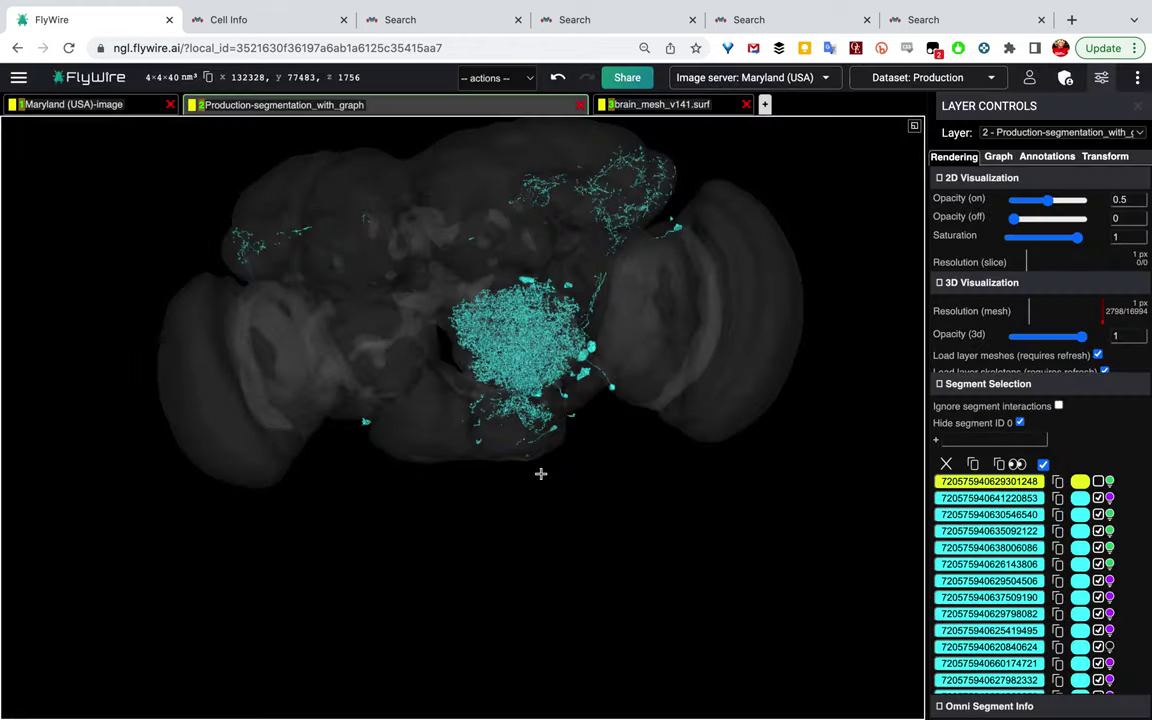
pyautogui.click(1098, 481)
pyautogui.moveTo(702, 434); pyautogui.dragTo(484, 356)
pyautogui.click(662, 104)
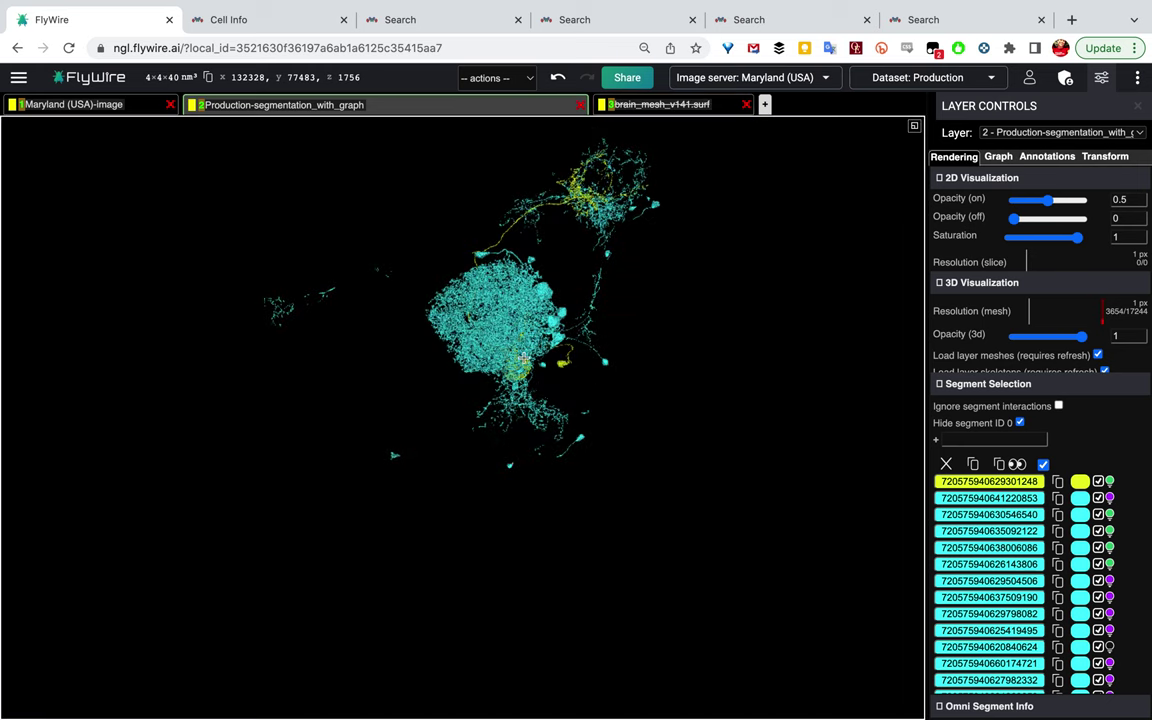
pyautogui.scroll(5, 513, 388)
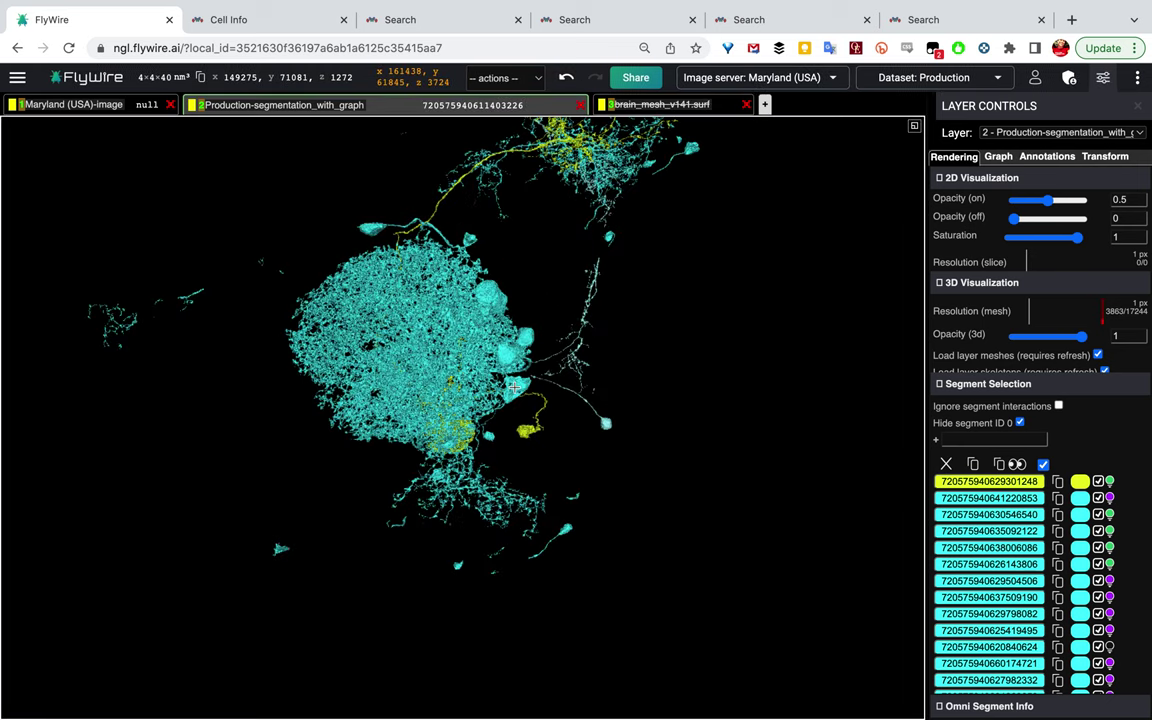
# Inspect the yellow neuron and its upstream partners up close and from afar, and turn the brain mesh layer back on
pyautogui.scroll(8, 513, 388)
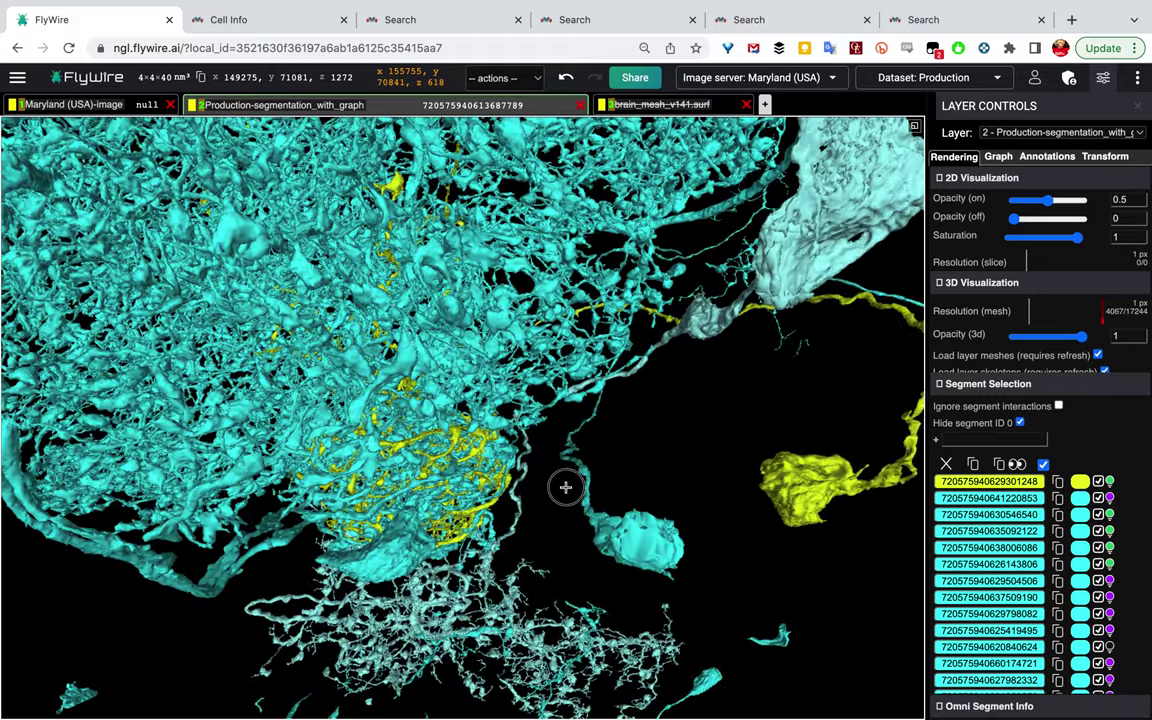
pyautogui.moveTo(565, 487); pyautogui.dragTo(439, 654)
pyautogui.scroll(-10, 445, 652)
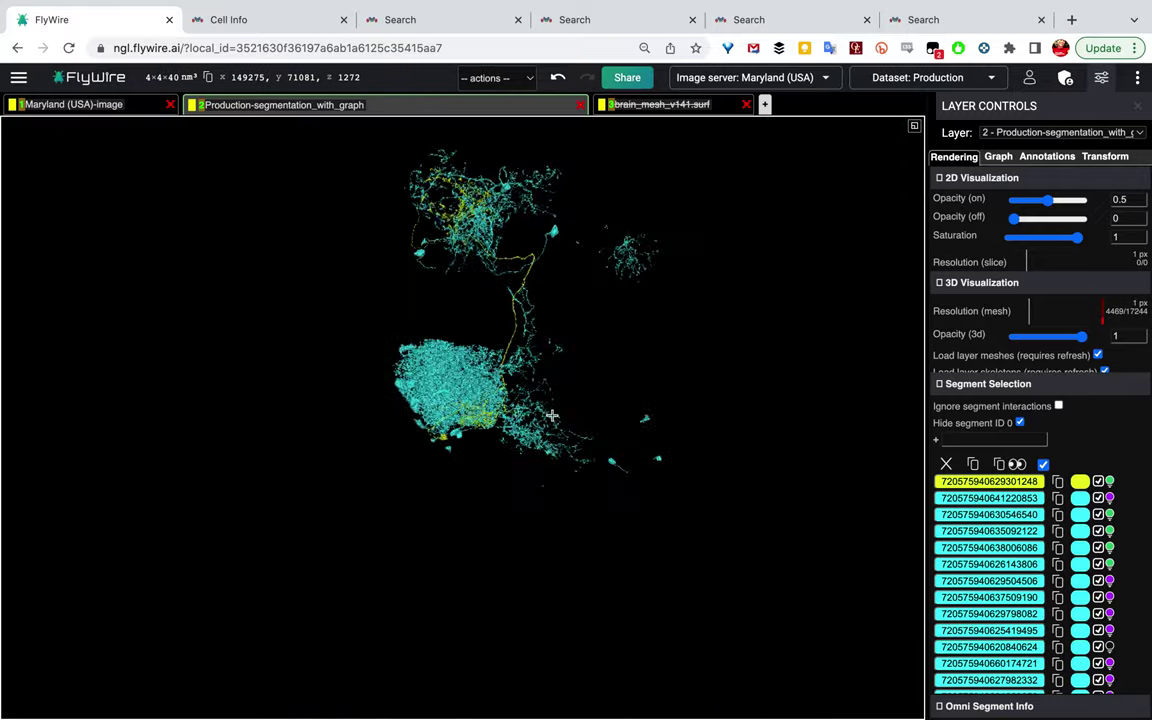
pyautogui.scroll(-1, 552, 415)
pyautogui.click(655, 117)
pyautogui.moveTo(501, 561); pyautogui.dragTo(600, 160)
pyautogui.click(576, 20)
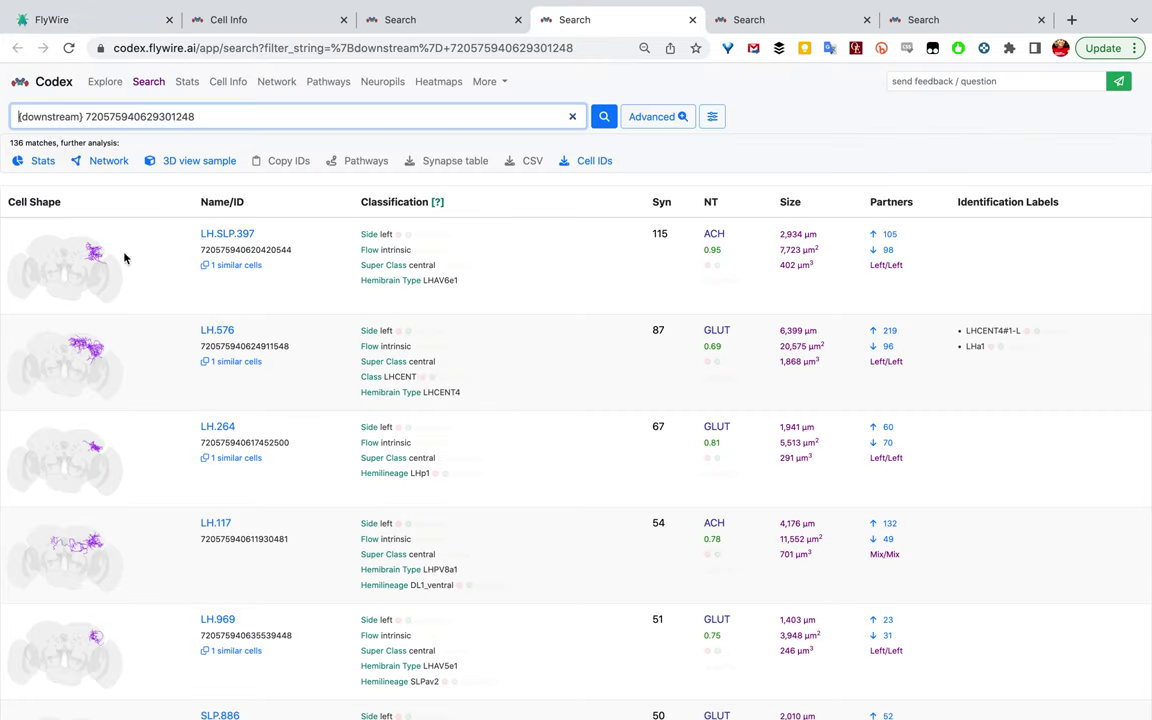
pyautogui.click(589, 162)
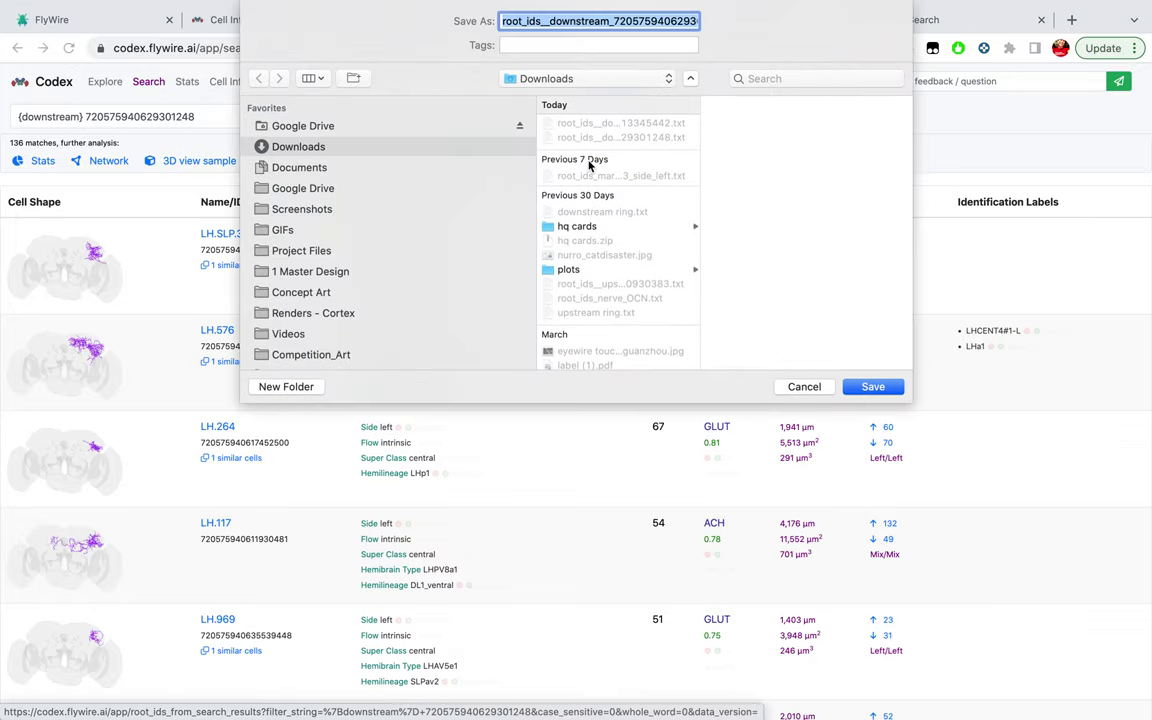
pyautogui.press('Return')
pyautogui.click(62, 694)
pyautogui.press('super+a')
pyautogui.press('super+c')
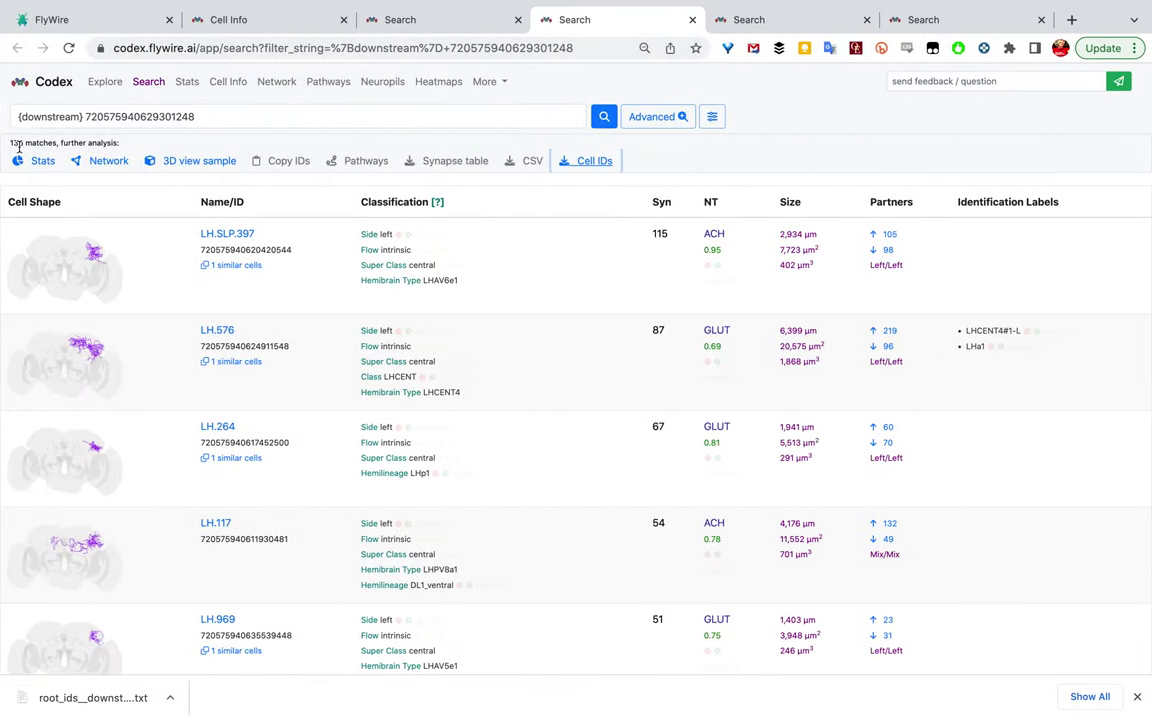
# Switch to FlyWire, hide all listed segments and add the copied downstream partner IDs to the segment selection
pyautogui.click(226, 20)
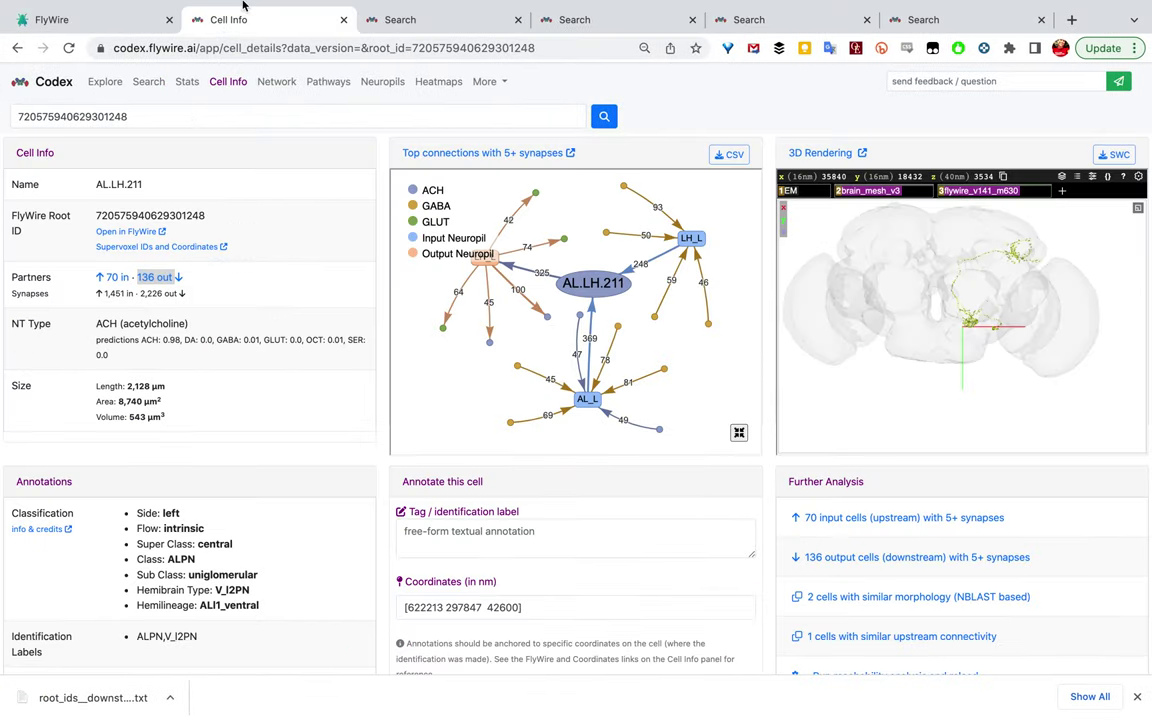
pyautogui.click(100, 20)
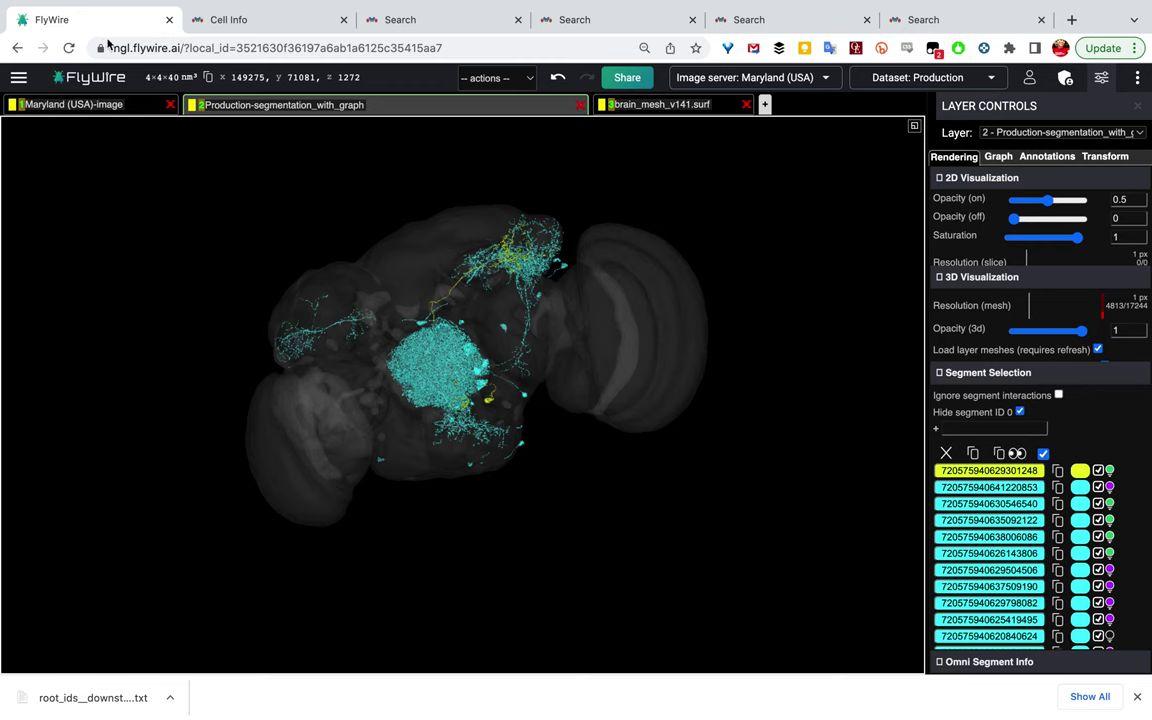
pyautogui.click(1000, 427)
pyautogui.hotkey('ctrl', 'v')
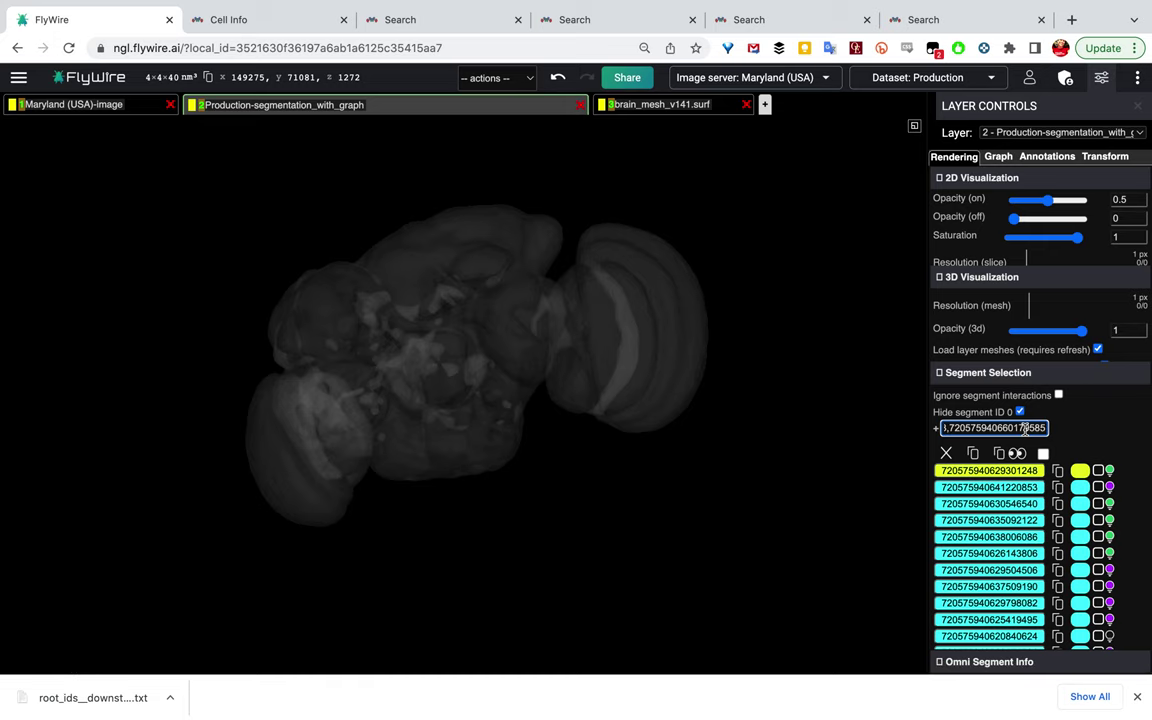
pyautogui.press('Return')
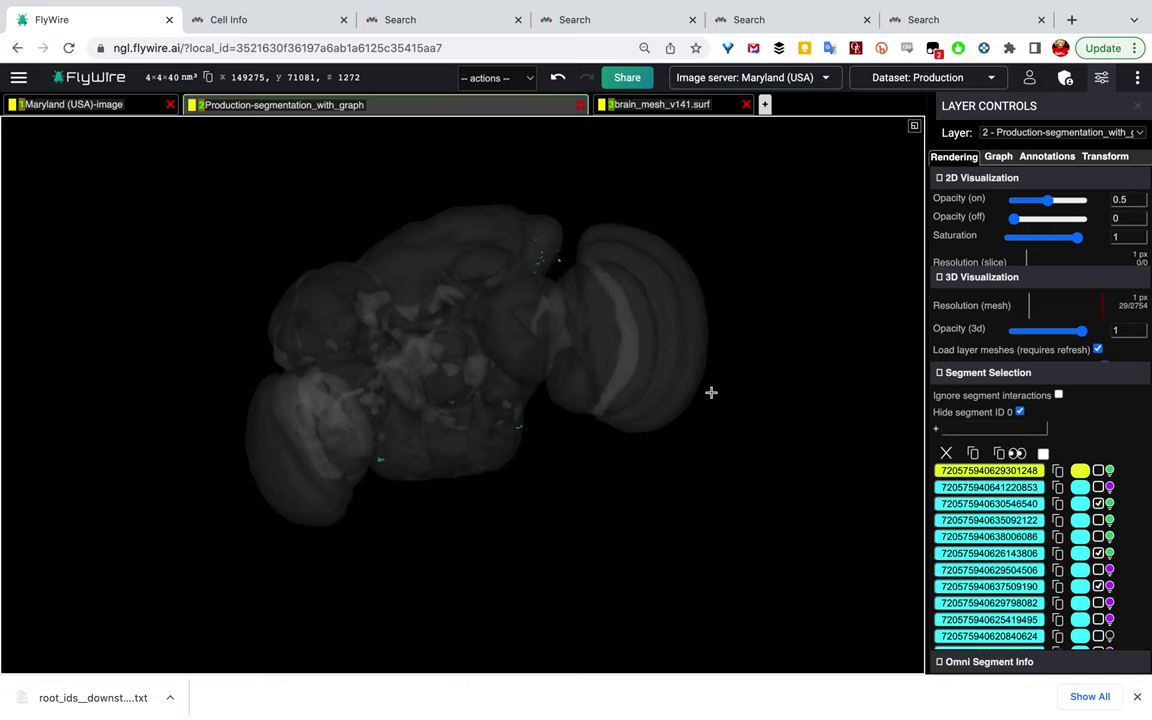
# Change the color of the visible downstream partners to purple #9C62C3 and show all segments again
pyautogui.moveTo(706, 396); pyautogui.dragTo(775, 481)
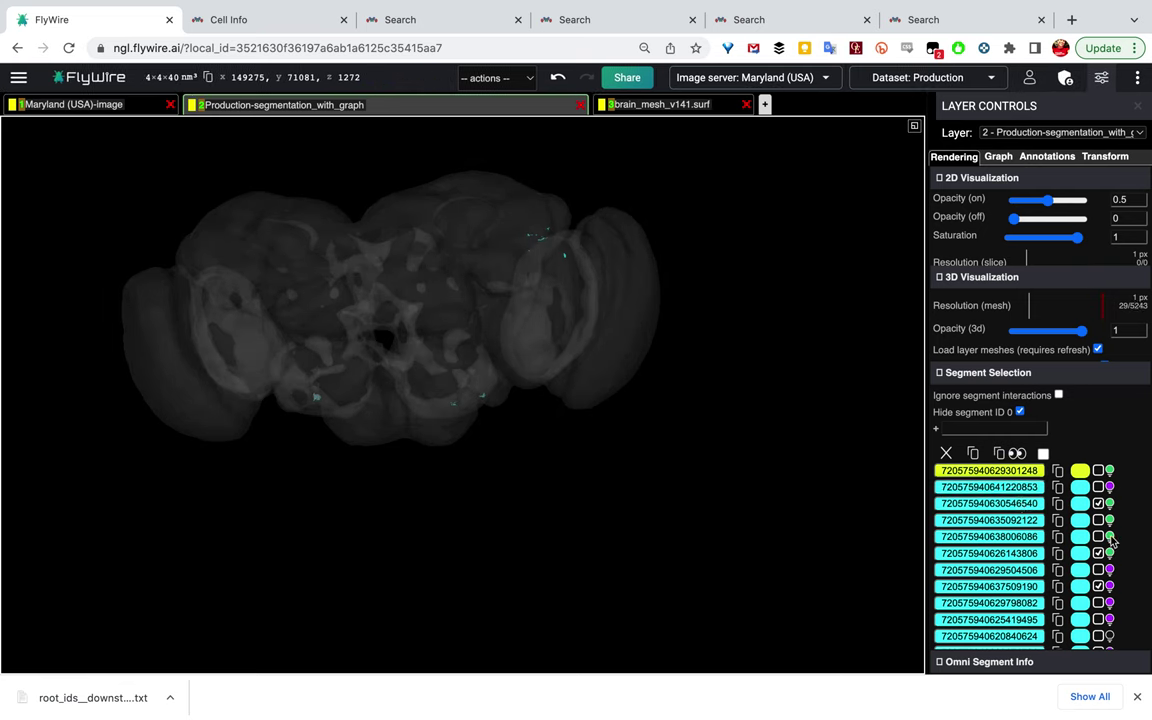
pyautogui.click(1078, 504)
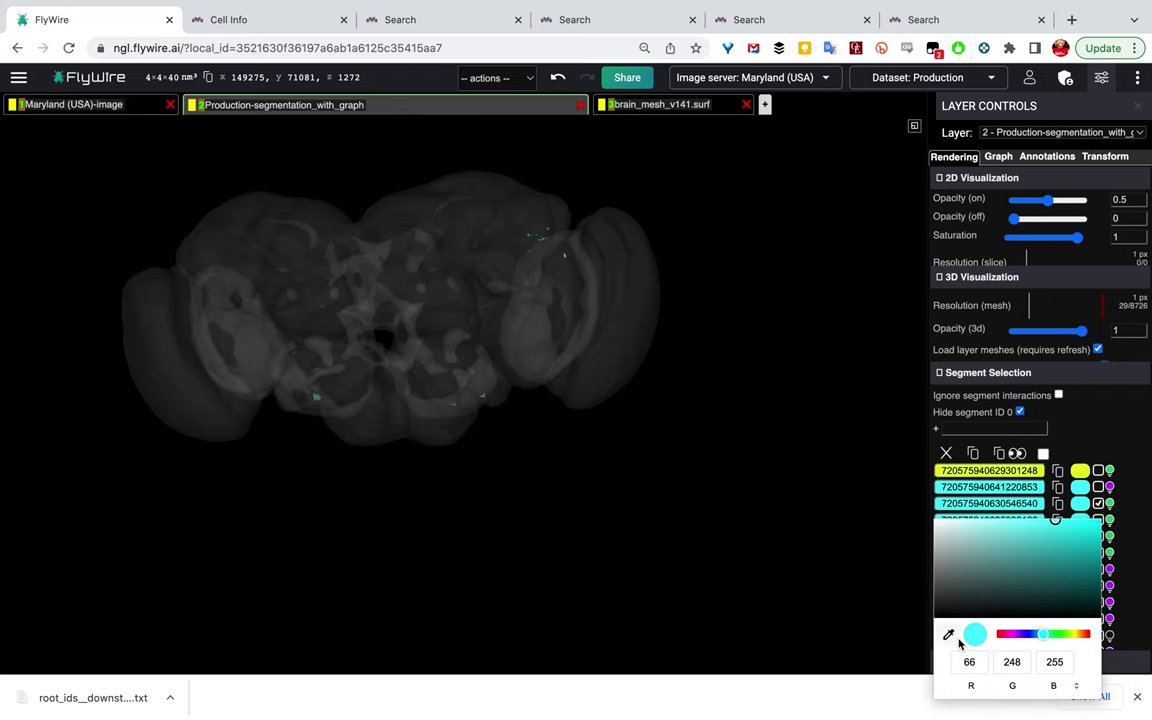
pyautogui.click(1082, 433)
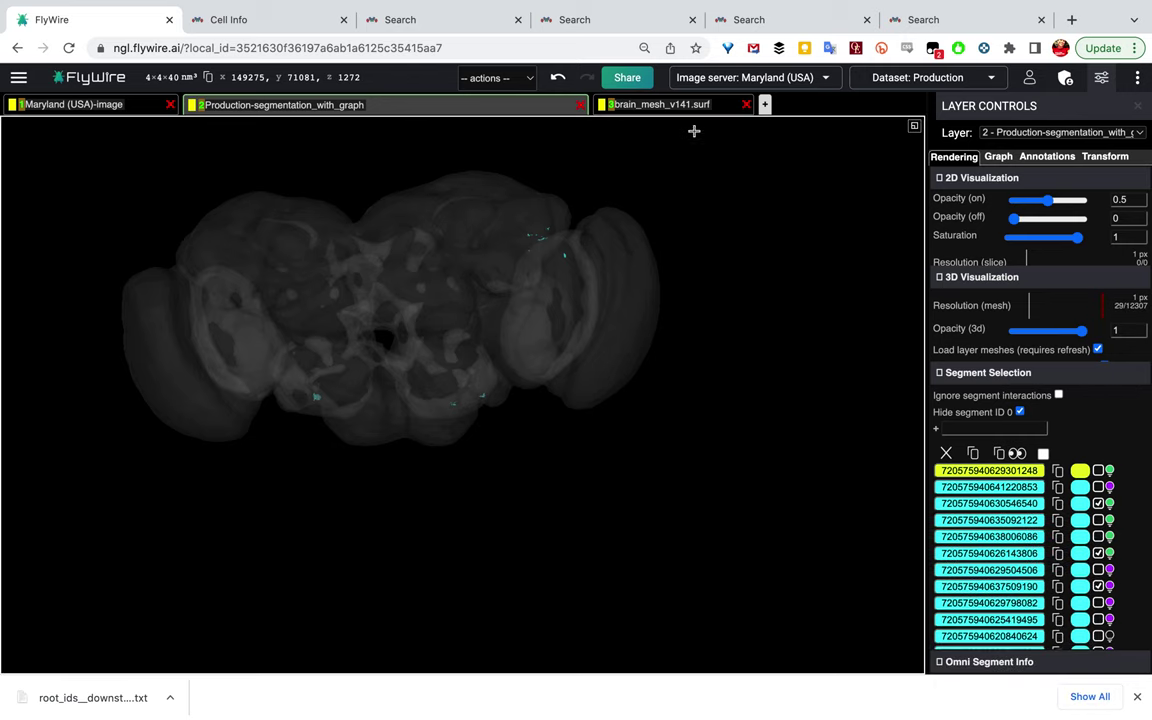
pyautogui.click(513, 79)
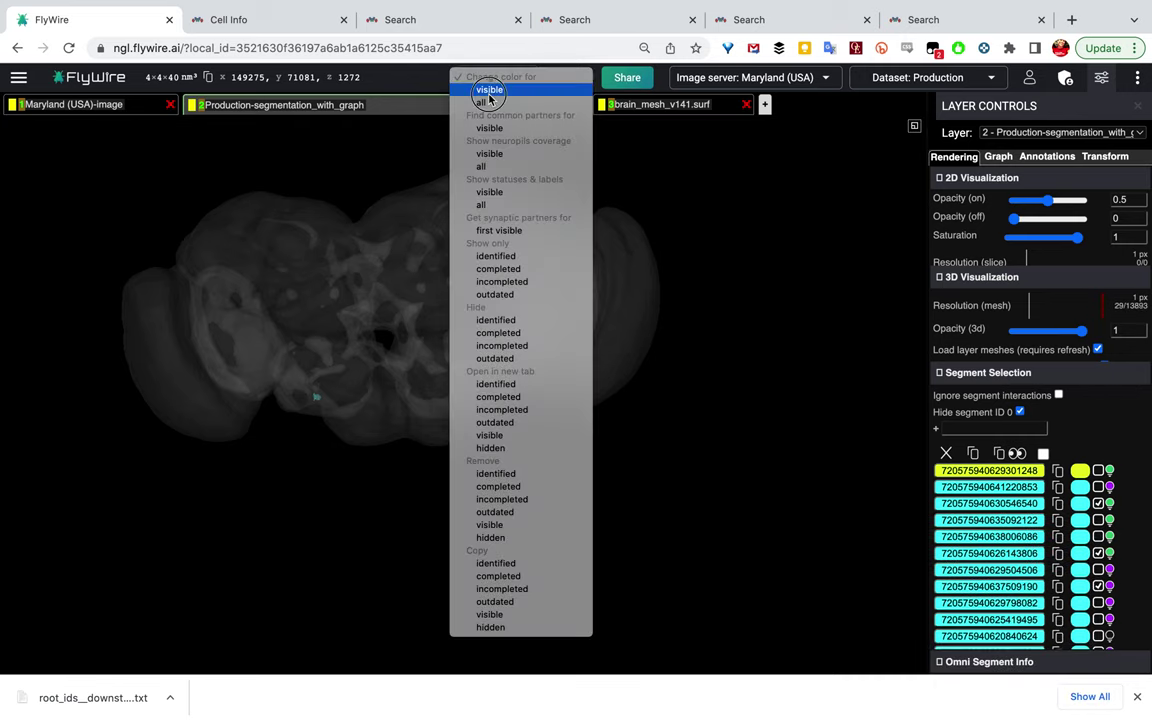
pyautogui.click(451, 86)
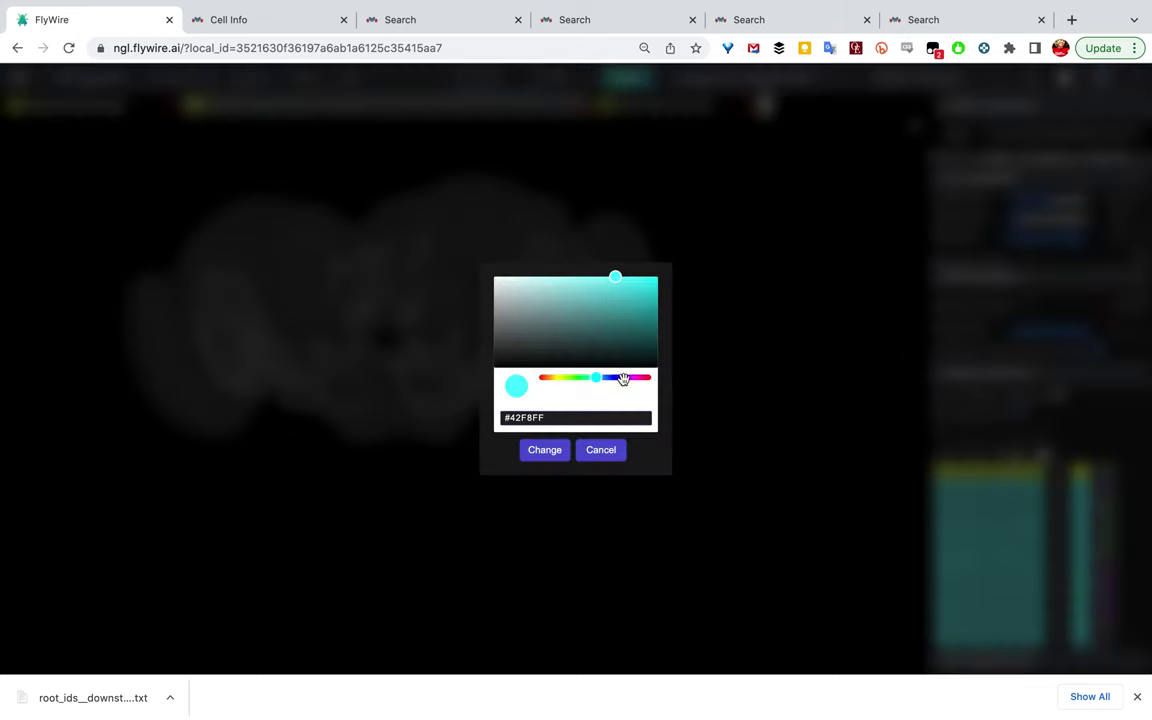
pyautogui.click(623, 379)
pyautogui.click(575, 296)
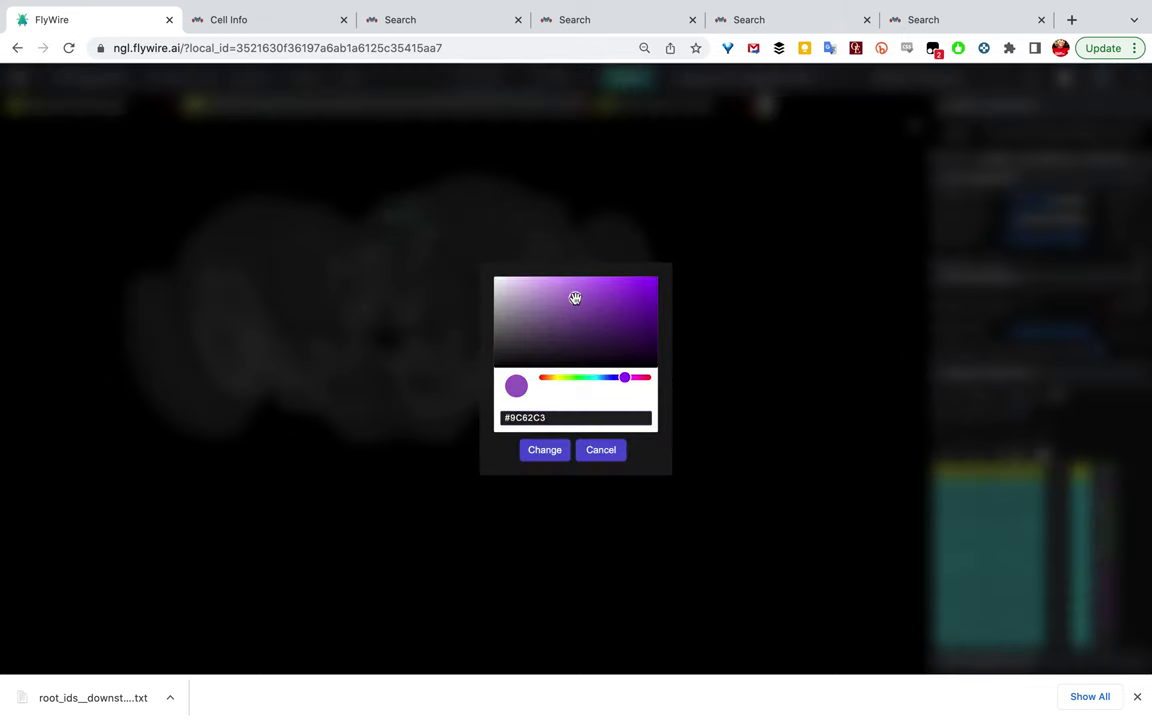
pyautogui.click(543, 458)
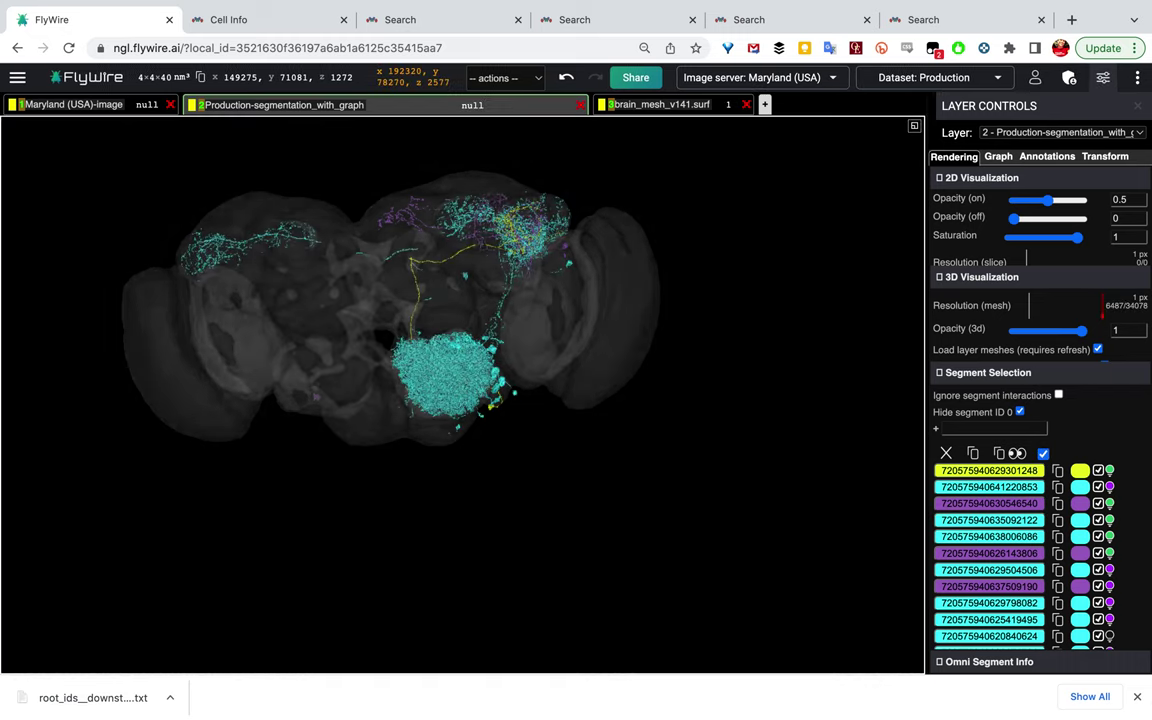
pyautogui.click(1137, 697)
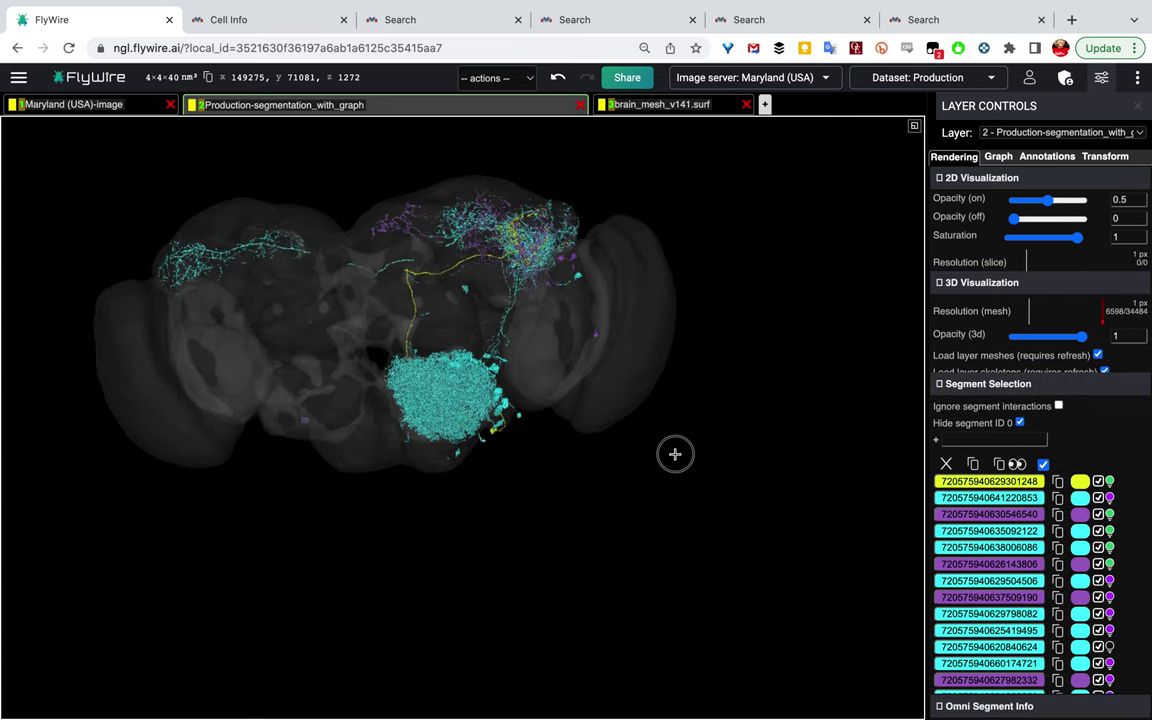
# Examine the yellow neuron with its cyan upstream and purple downstream partners from several angles, comparing with its Codex cell details
pyautogui.moveTo(638, 334); pyautogui.dragTo(399, 378)
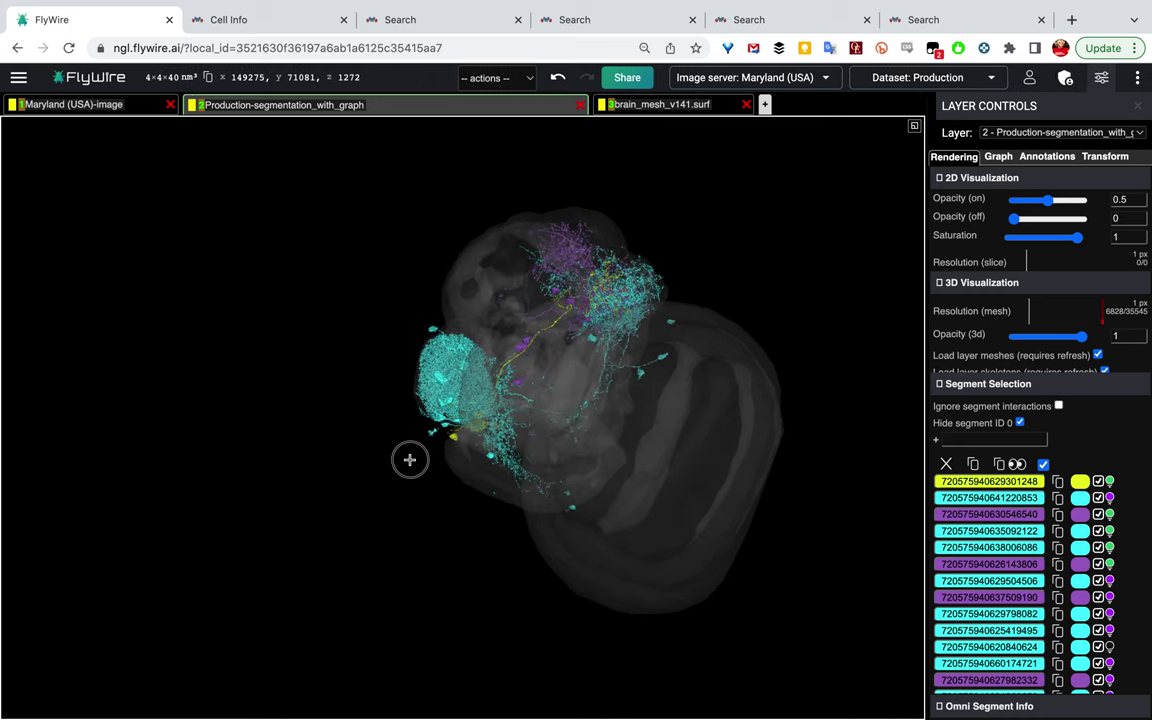
pyautogui.moveTo(661, 435); pyautogui.dragTo(671, 481)
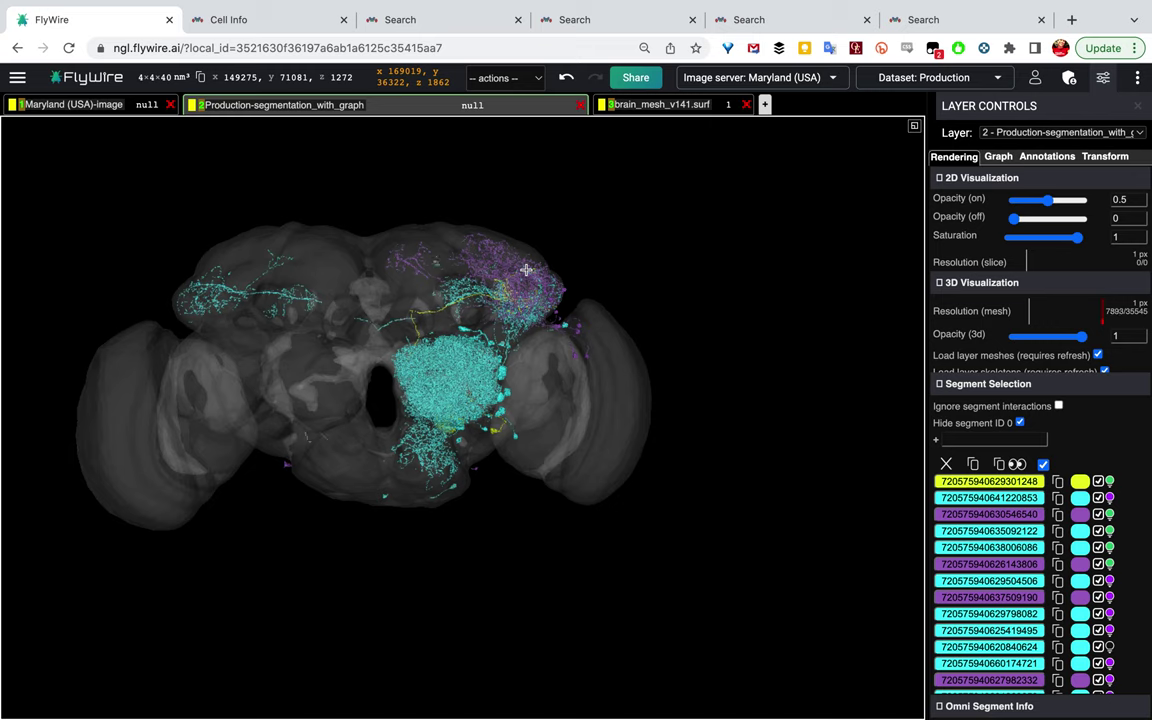
pyautogui.moveTo(421, 276); pyautogui.dragTo(419, 200)
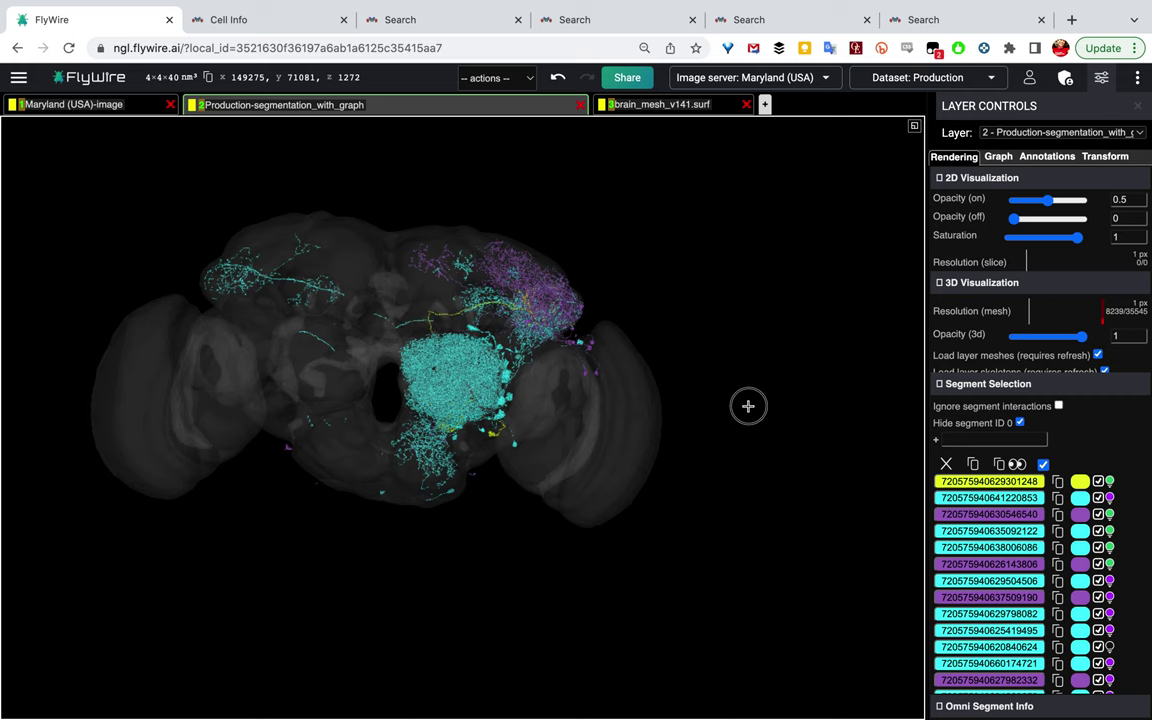
pyautogui.moveTo(566, 401); pyautogui.dragTo(752, 377)
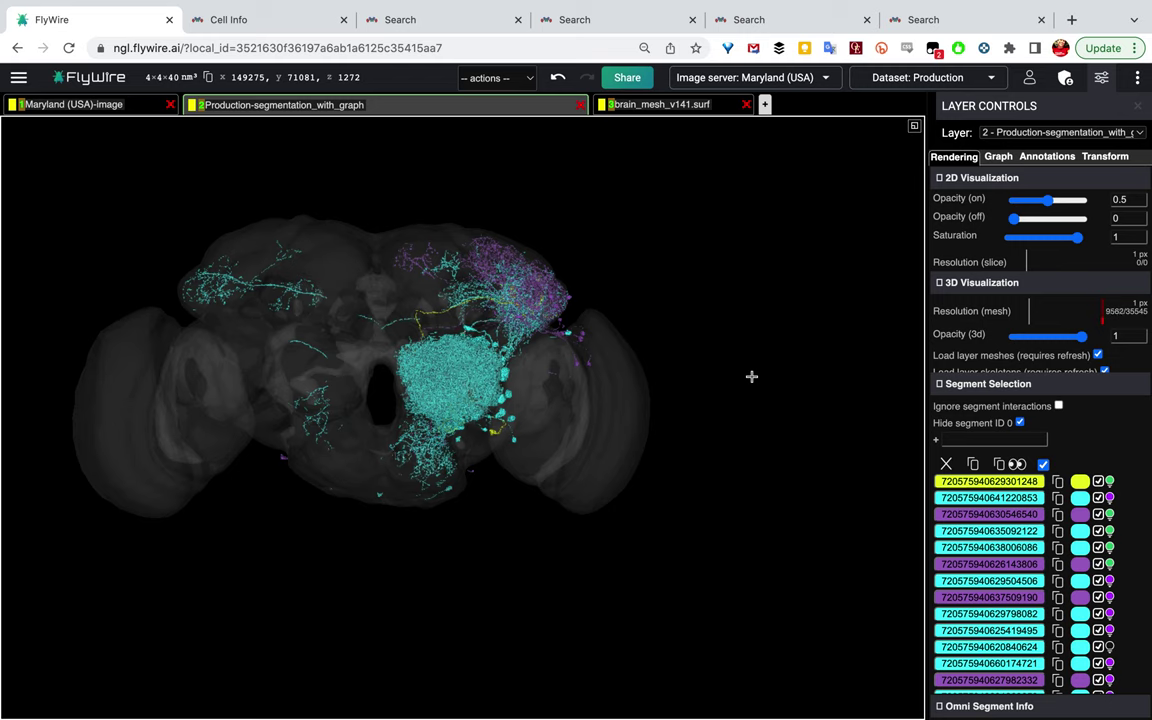
pyautogui.click(254, 12)
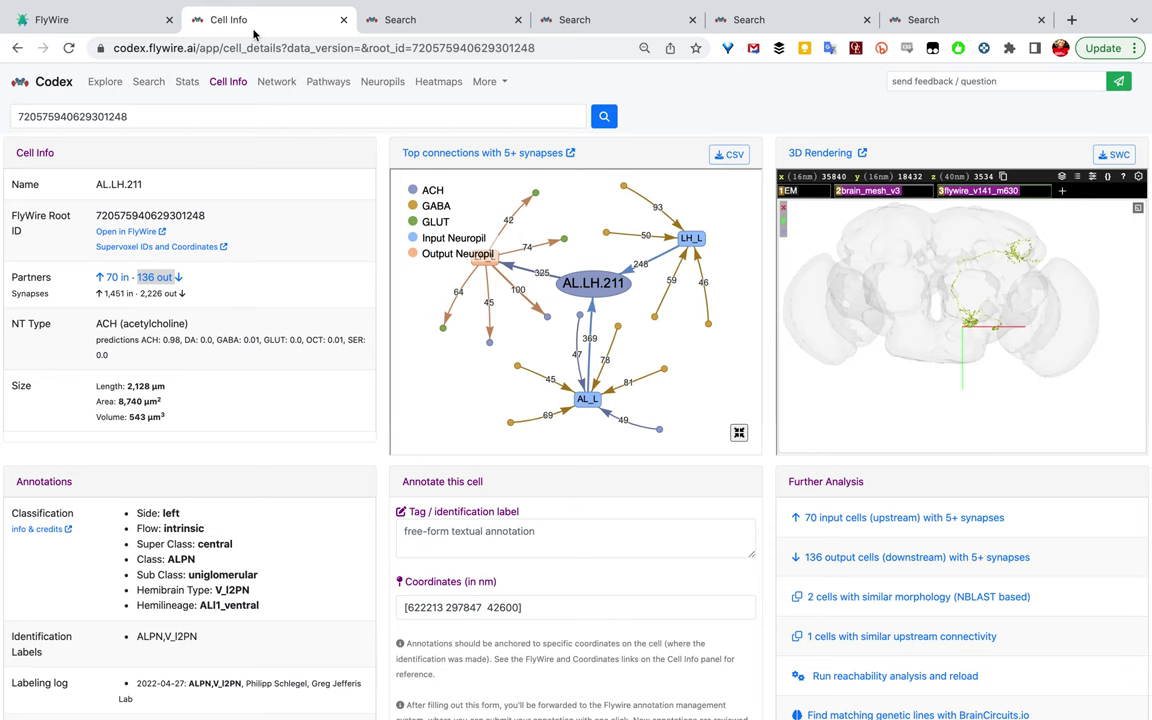
pyautogui.click(70, 19)
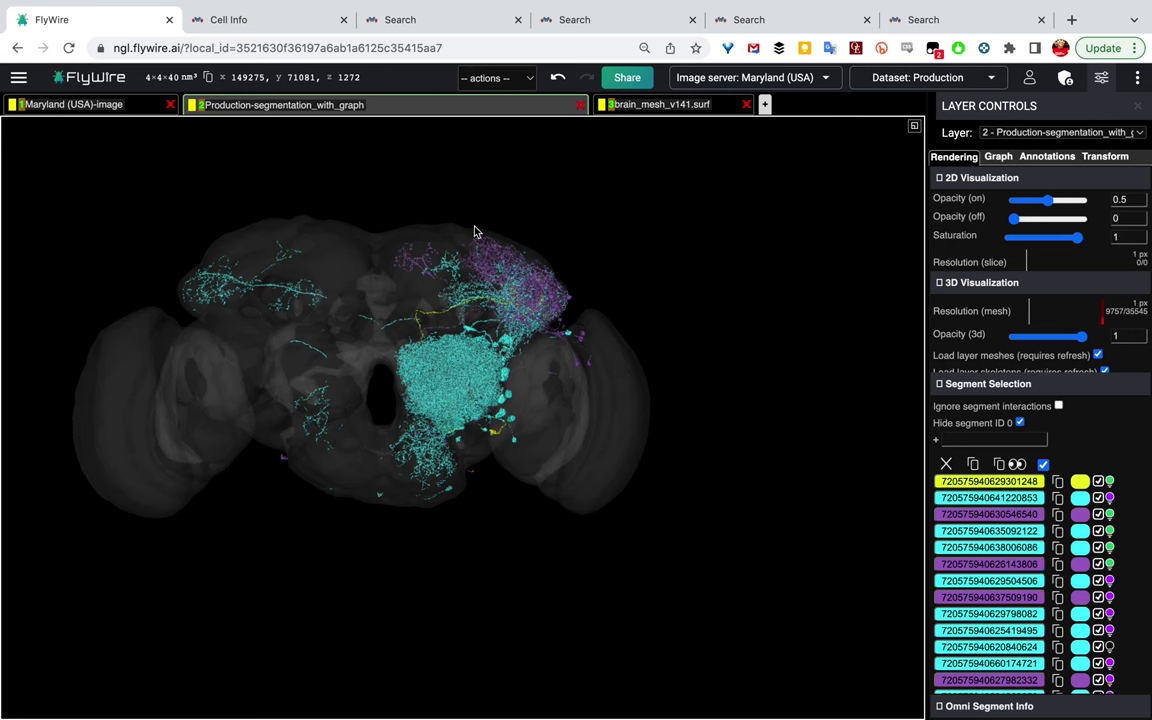
pyautogui.moveTo(406, 621); pyautogui.dragTo(470, 613)
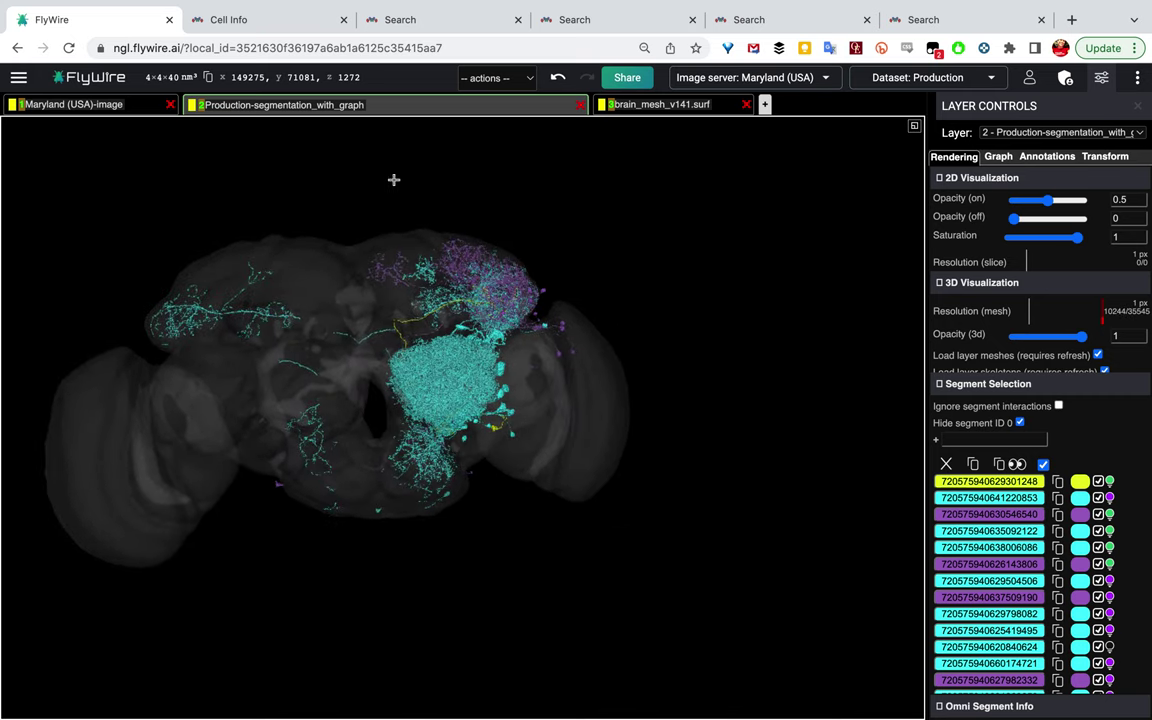
pyautogui.click(253, 19)
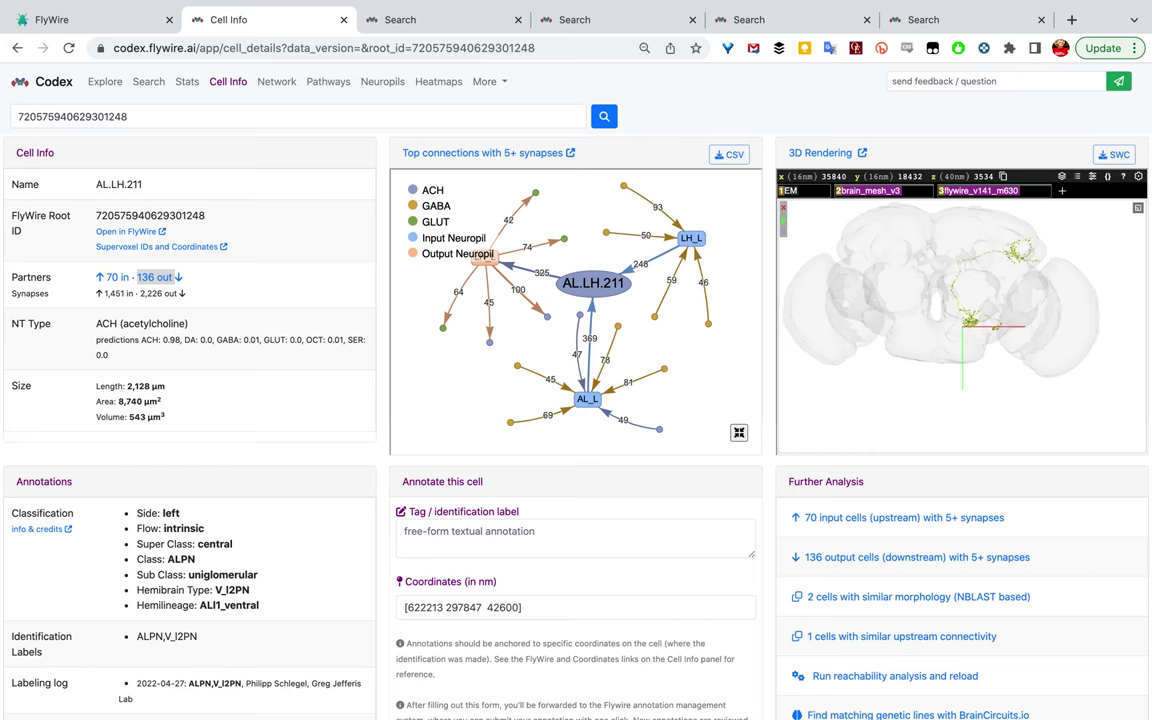
pyautogui.click(88, 22)
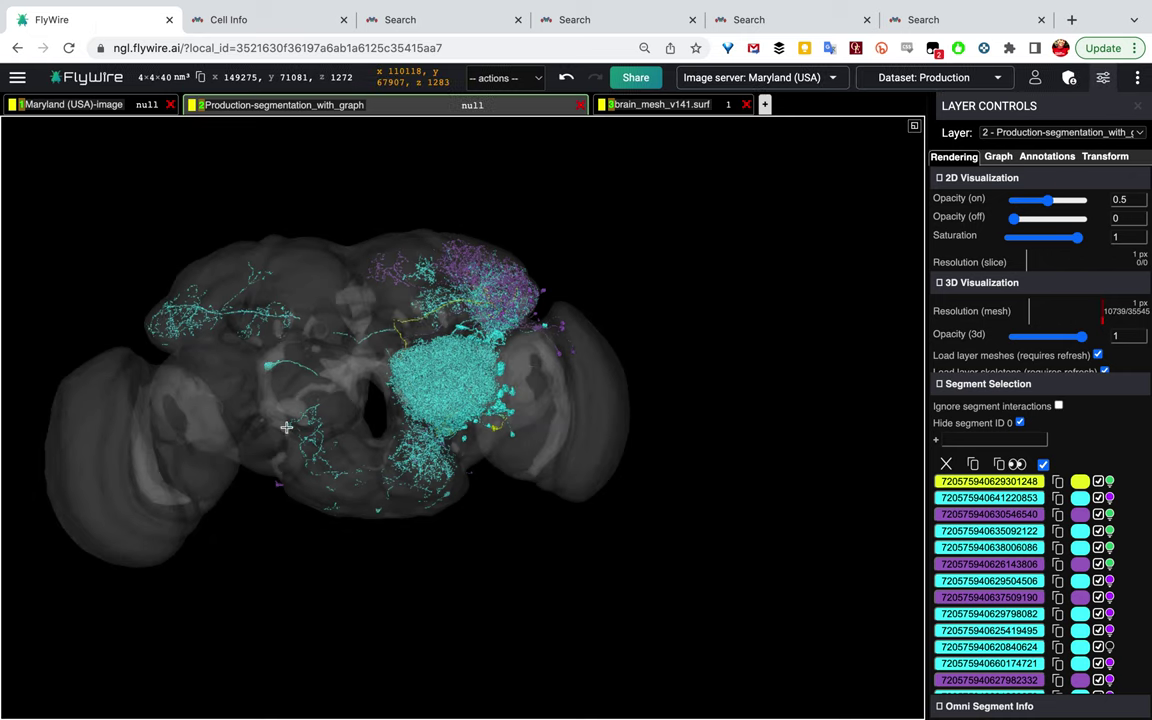